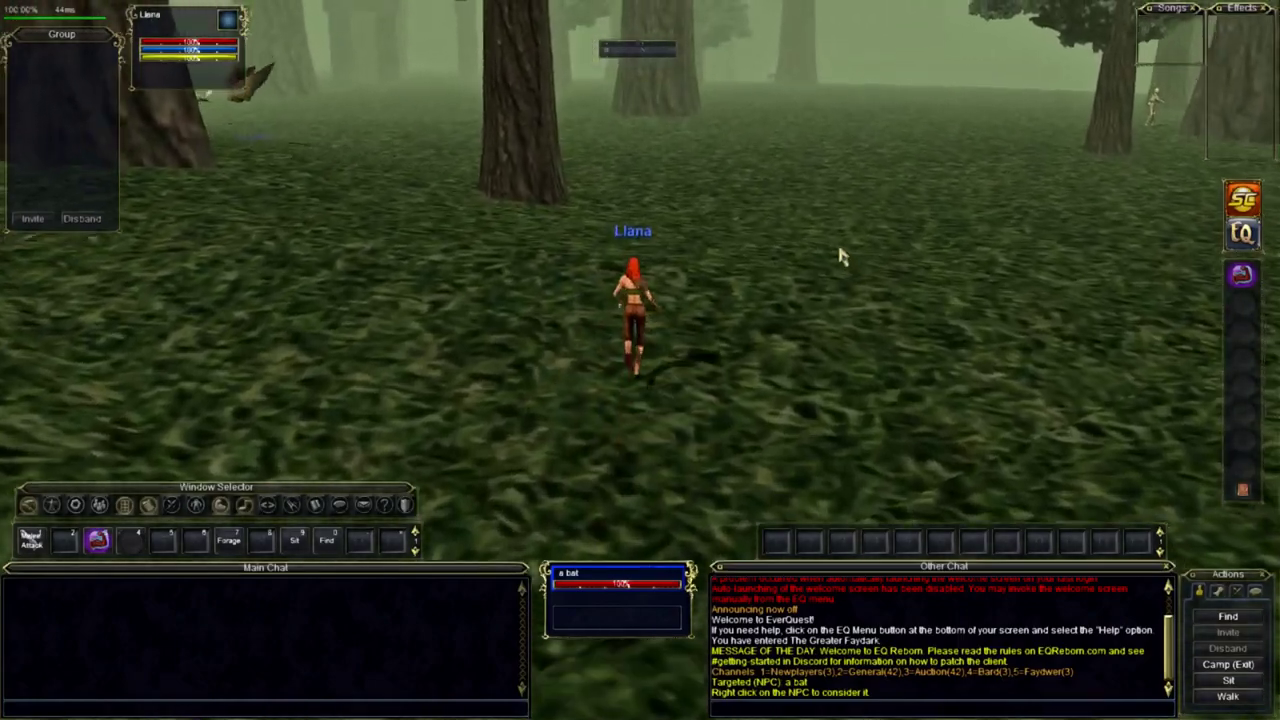
Cast Chant of Battle, run up to the nearby bat and auto-attack it until it dies.
key("3")
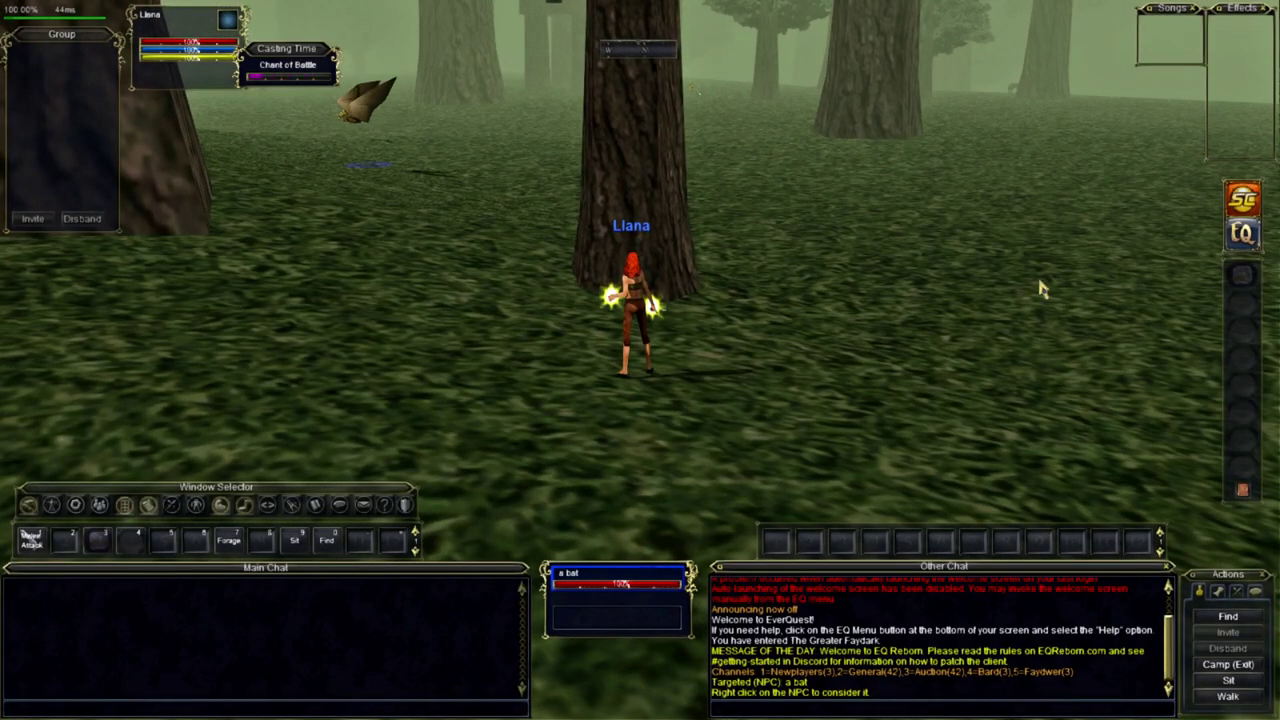
key("Left")
key("Up")
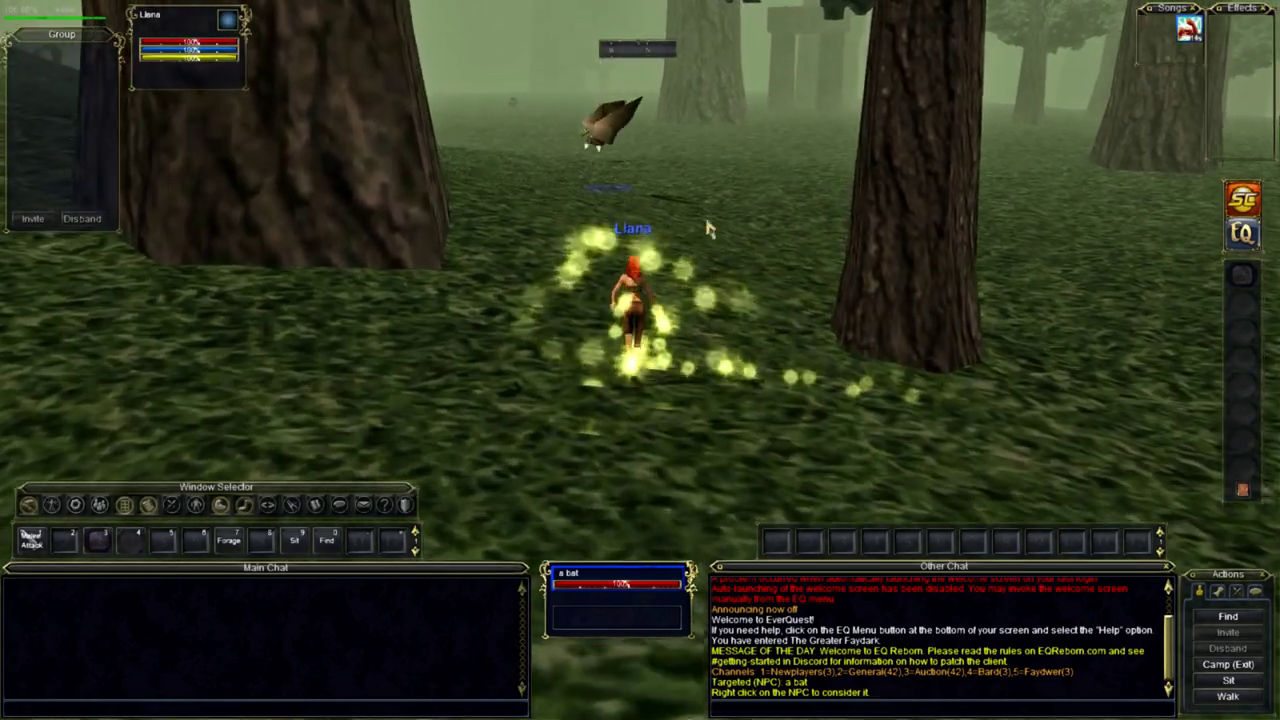
key("Left")
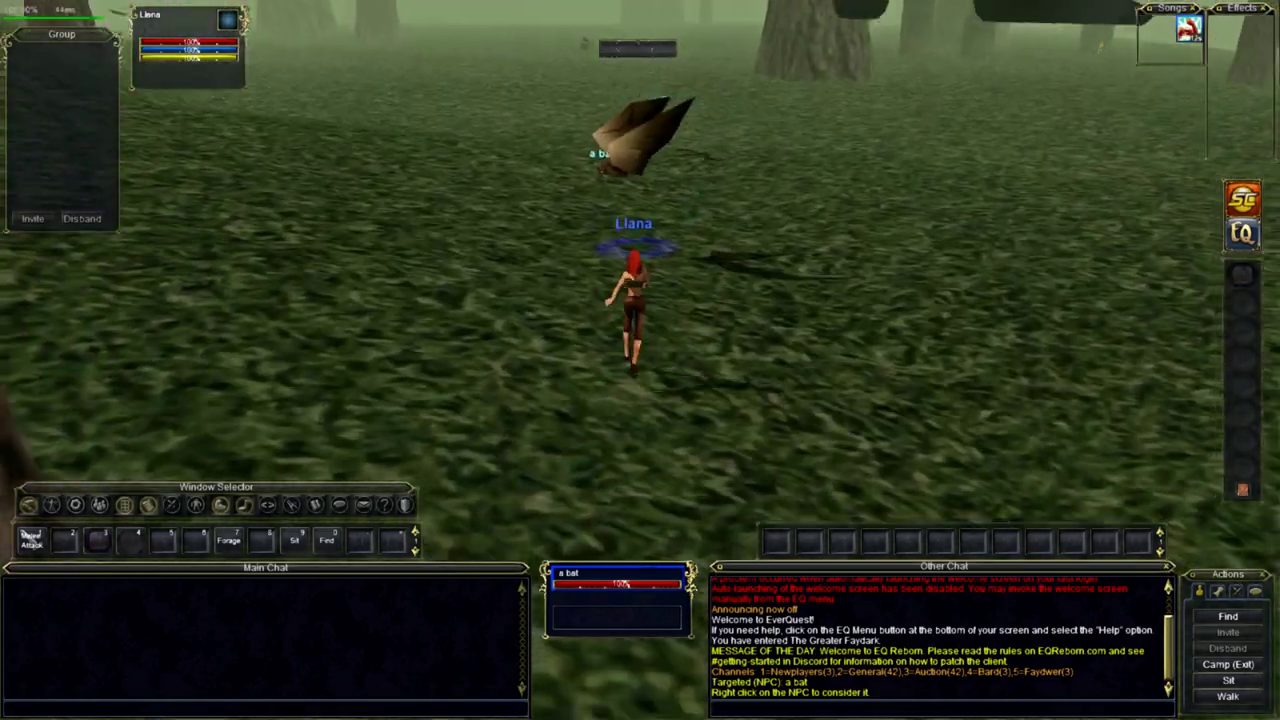
key("q")
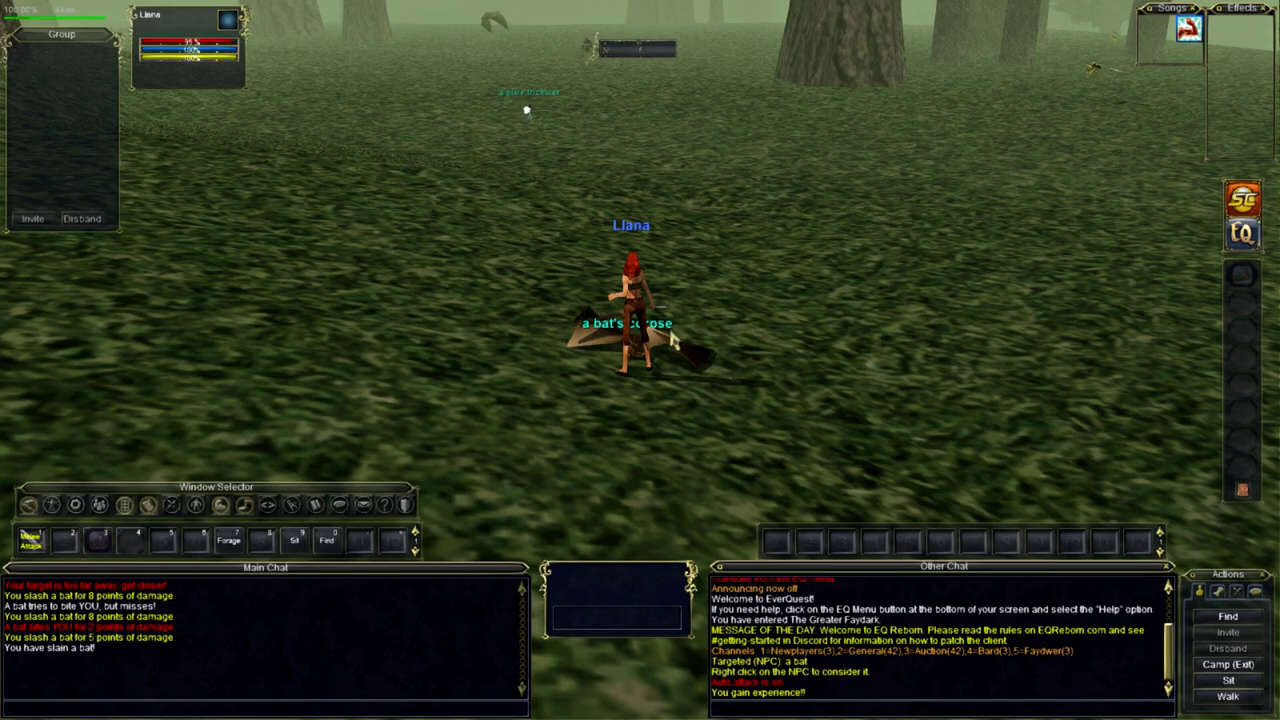
key("i")
key("i")
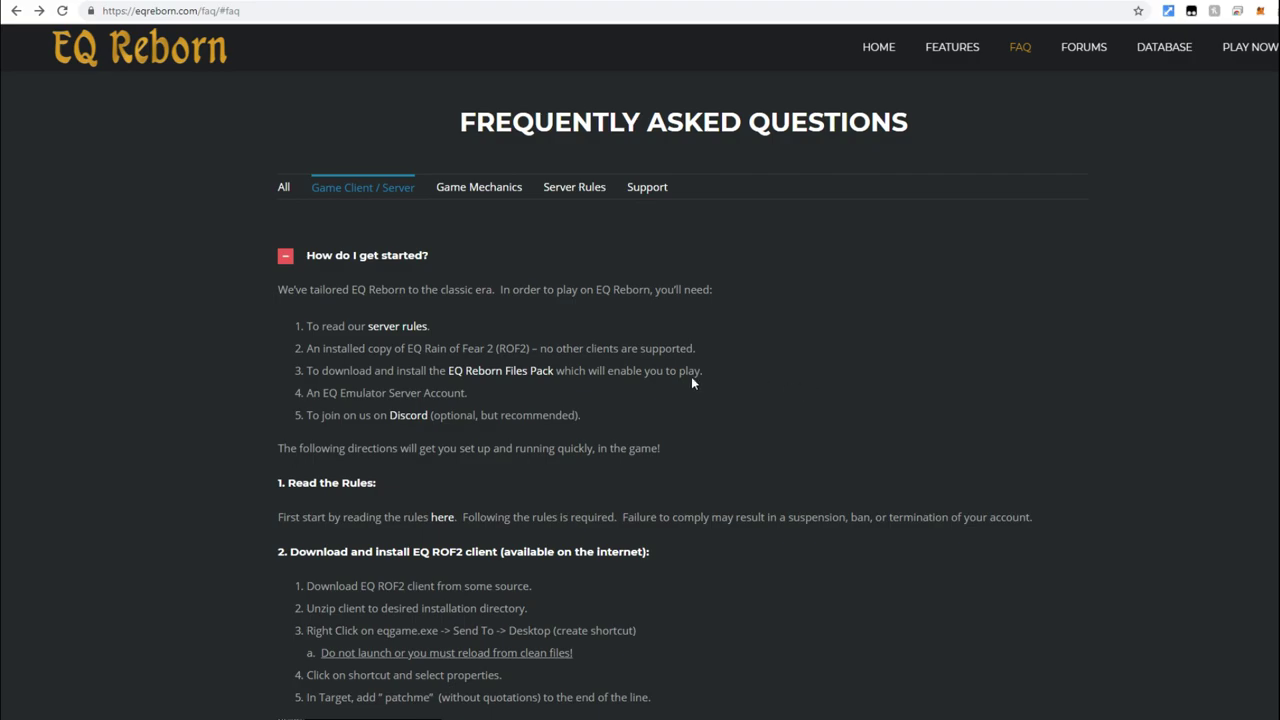
Read the EQ Reborn server rules, then start the EQ Reborn Files Pack download from the FAQ.
left_click(378, 328)
left_click(506, 374)
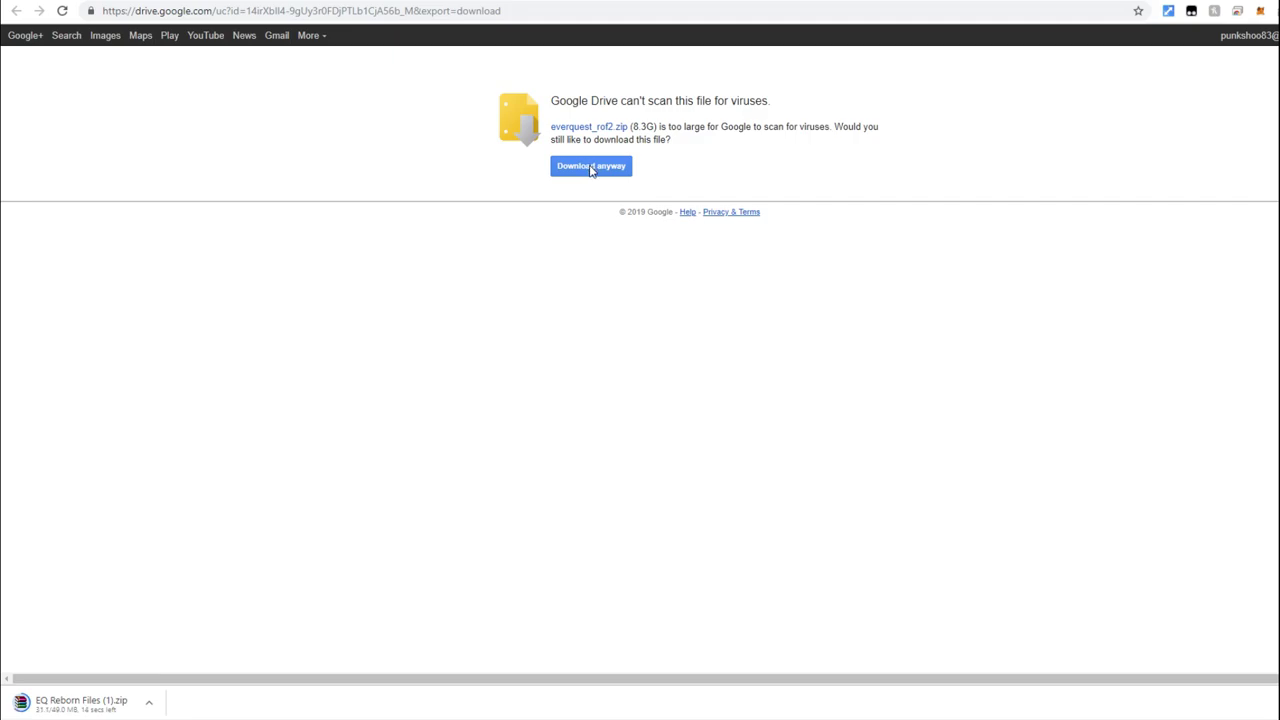
Download the unscanned 8.3G everquest_rof2.zip from Google Drive anyway.
left_click_drag(630, 127, 656, 127)
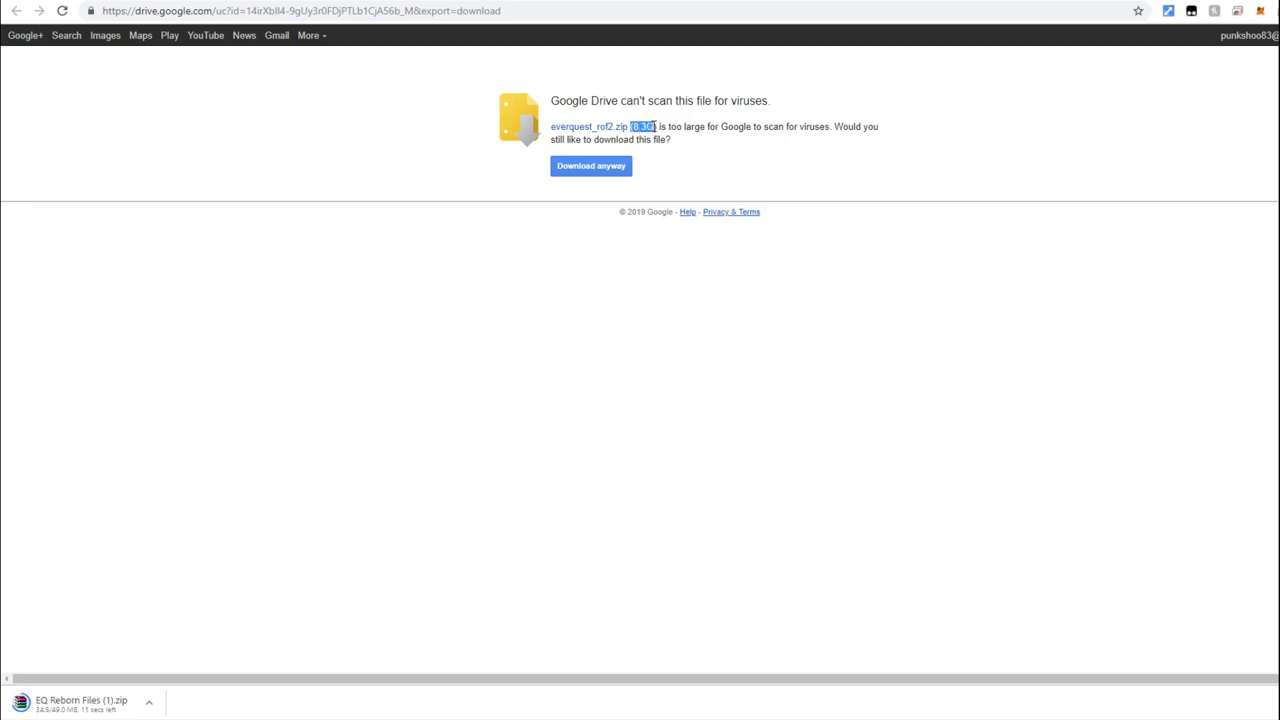
left_click(612, 170)
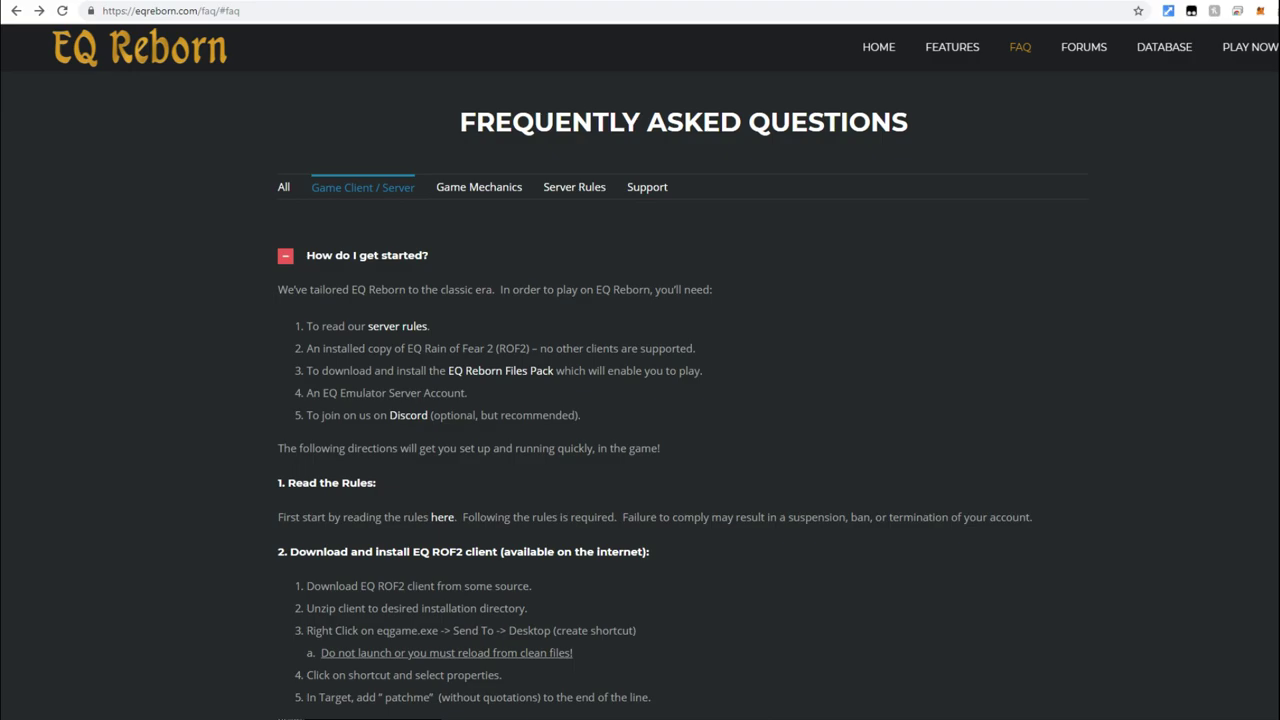
Scroll the FAQ down to section 4, Setup EQ Emulator Server Account.
scroll(1138, 405, "down", 6)
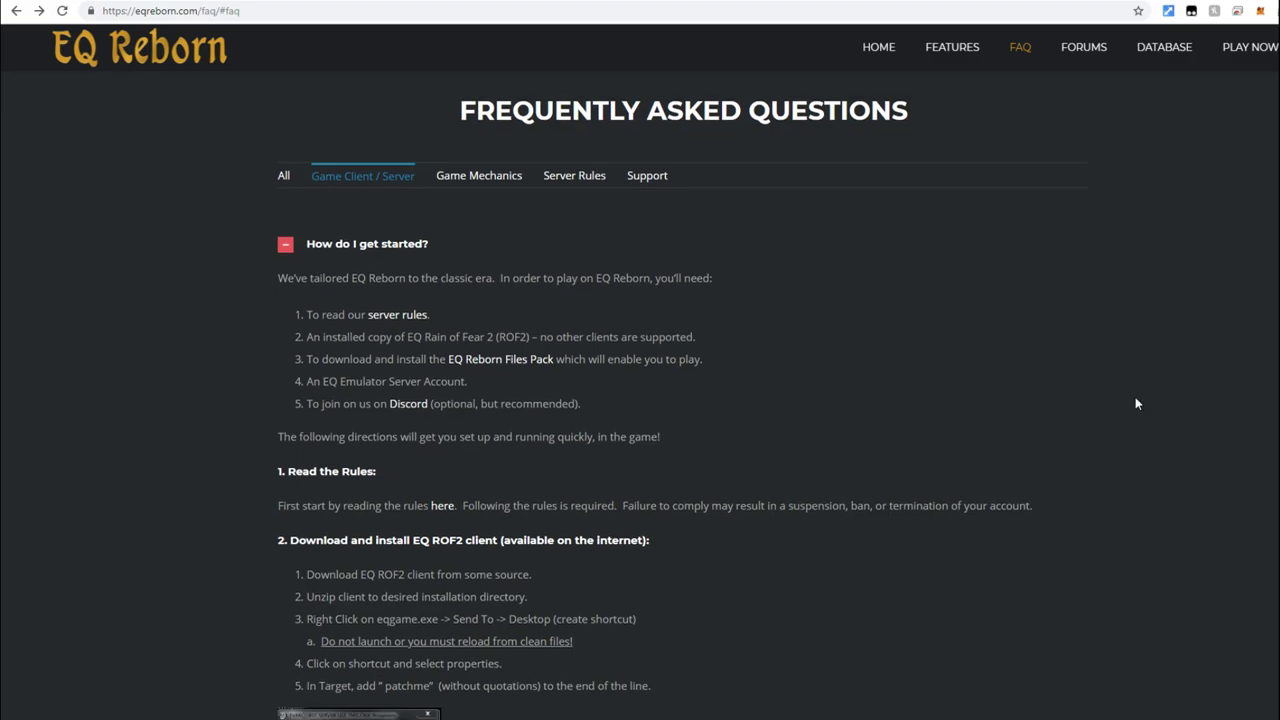
scroll(1138, 405, "down", 6)
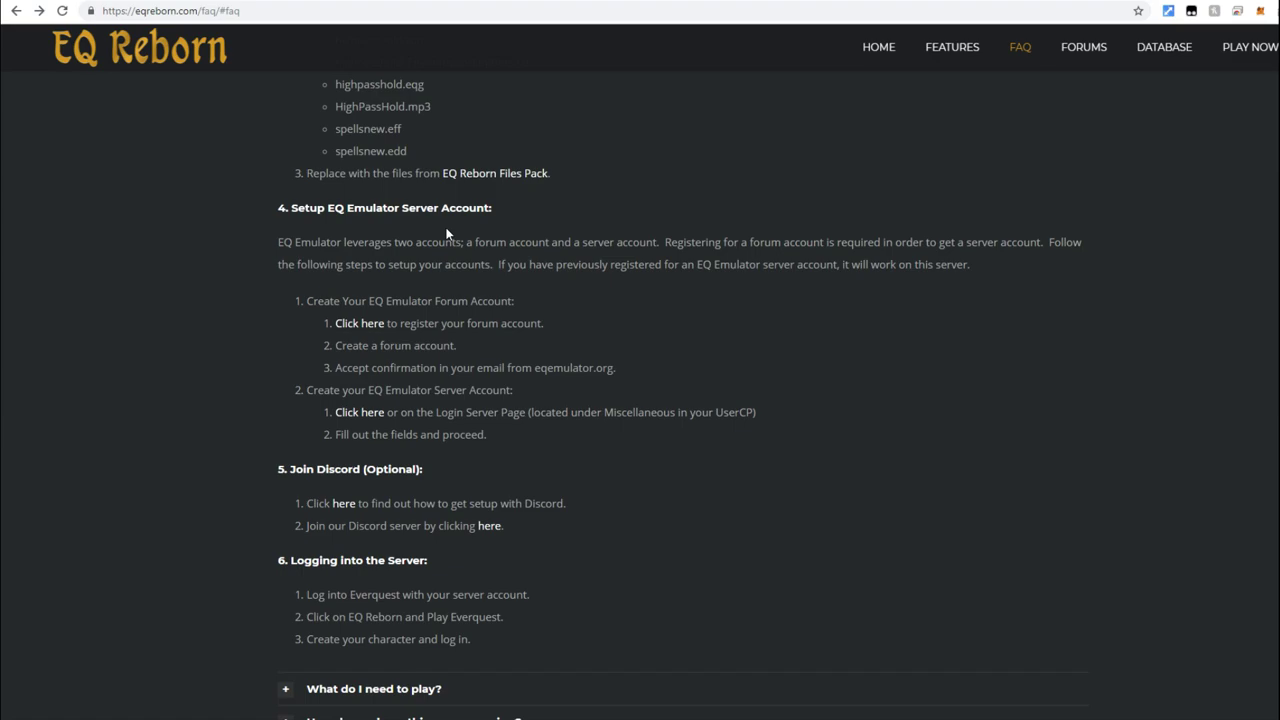
Agree to the EQEmulator forum rules and look through the registration form.
left_click(360, 325)
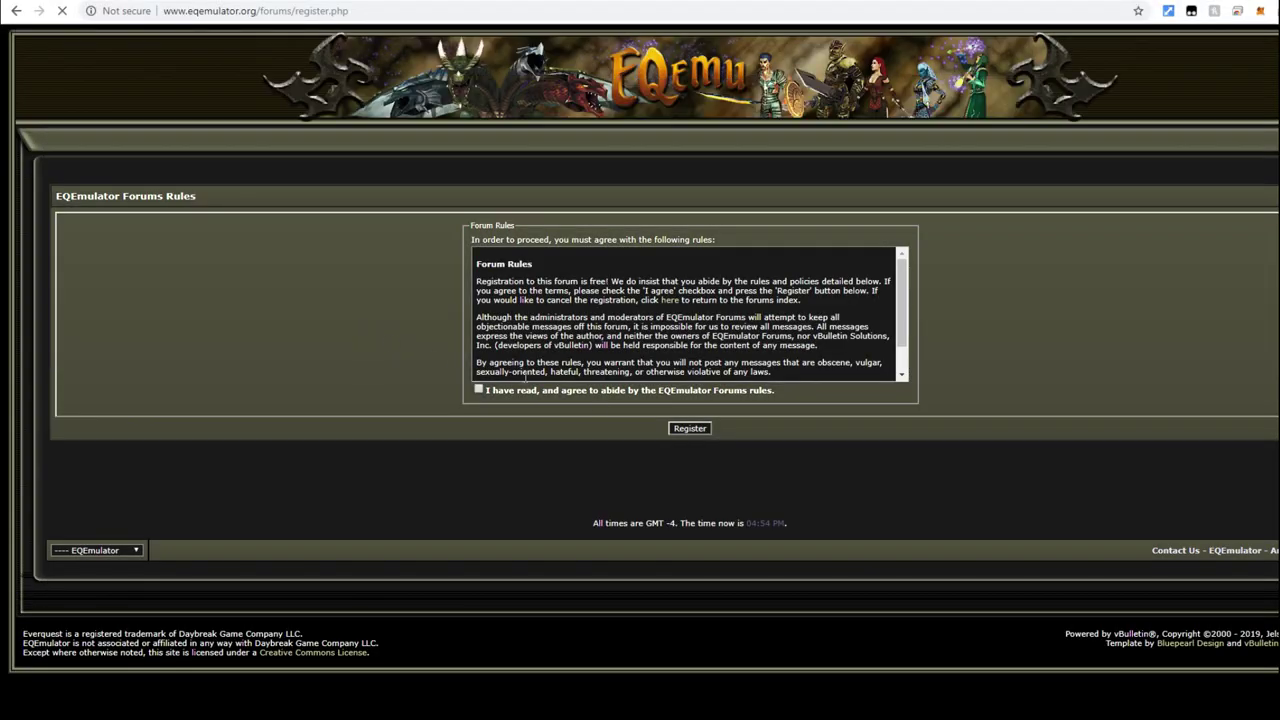
left_click(478, 389)
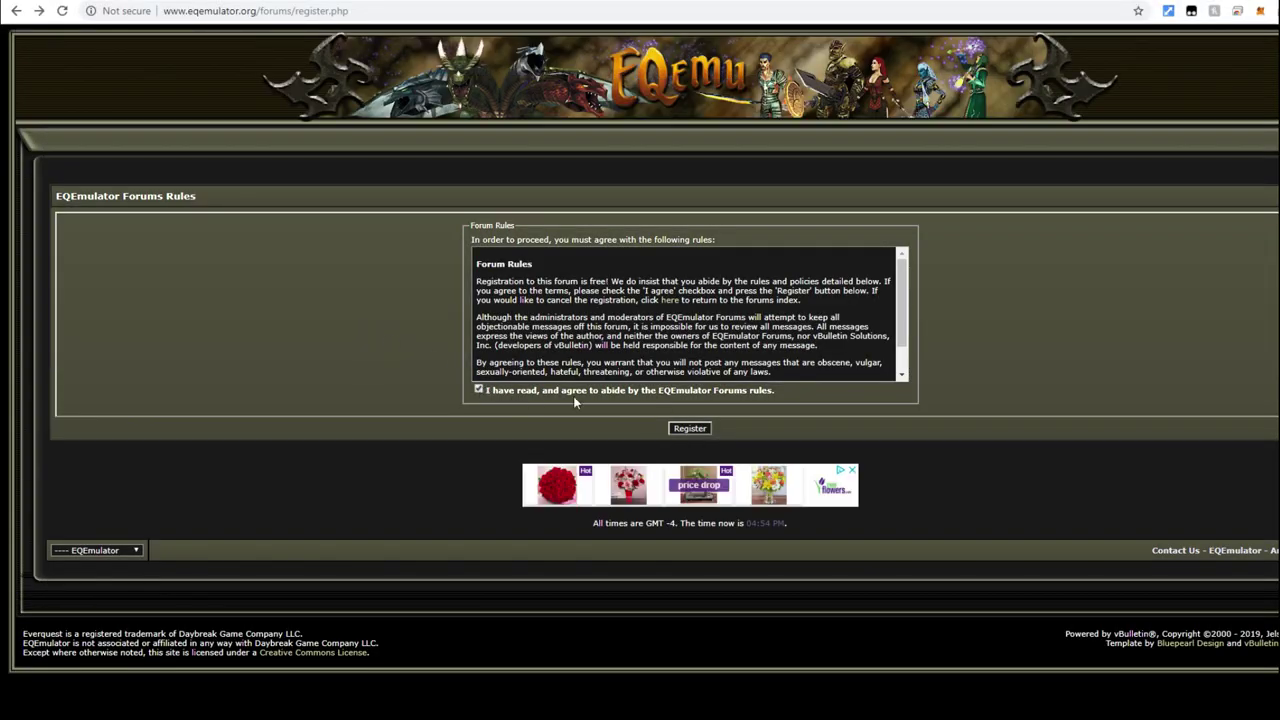
left_click(701, 430)
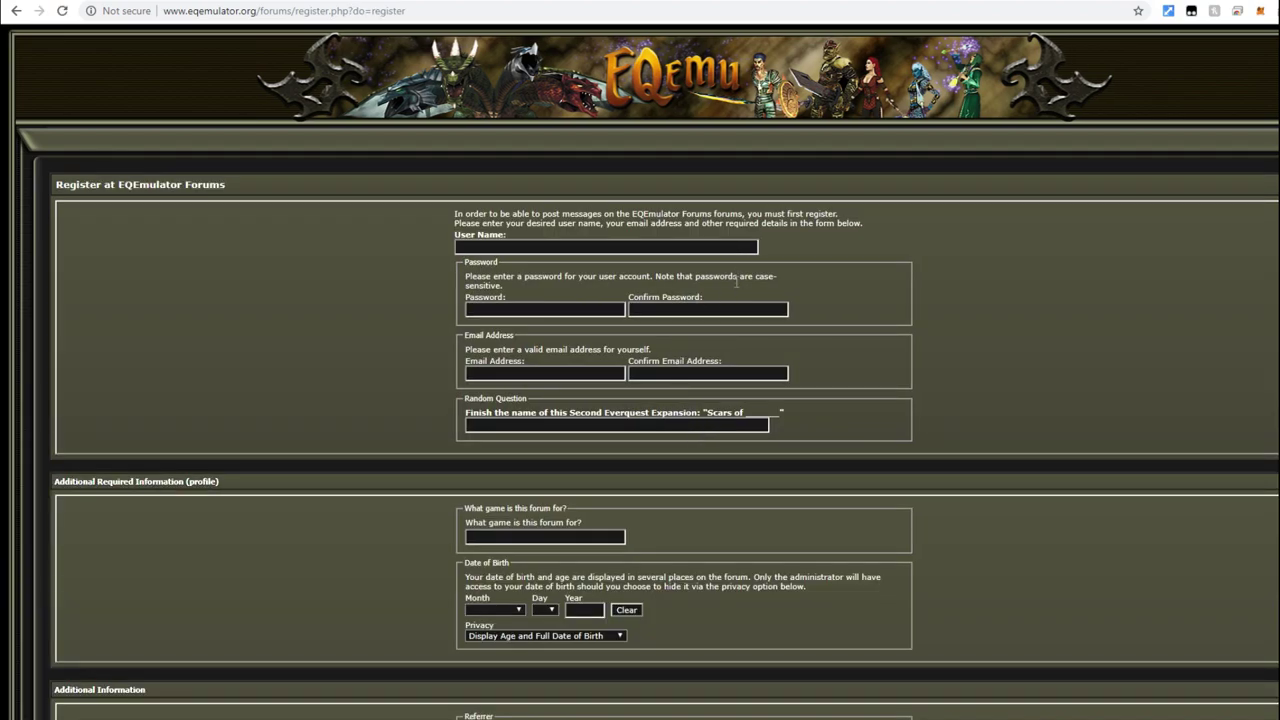
scroll(749, 548, "down", 3)
scroll(750, 552, "down", 1)
scroll(750, 552, "down", 3)
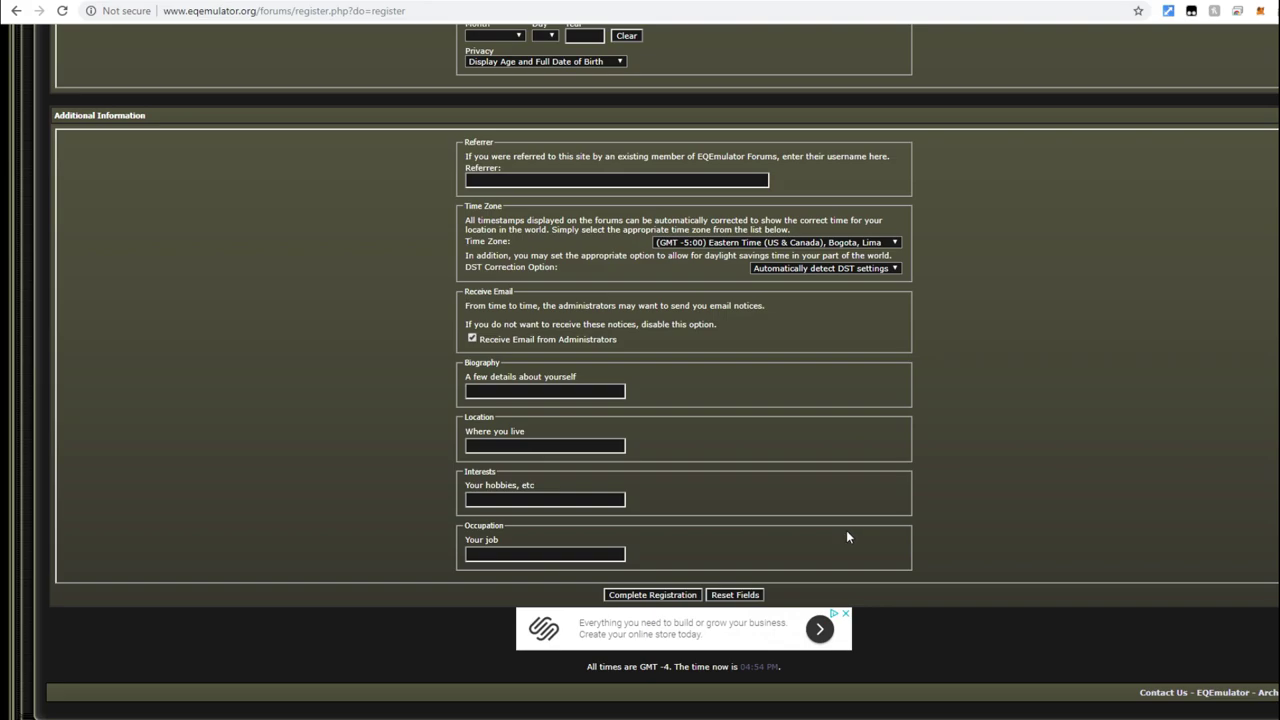
scroll(969, 550, "up", 5)
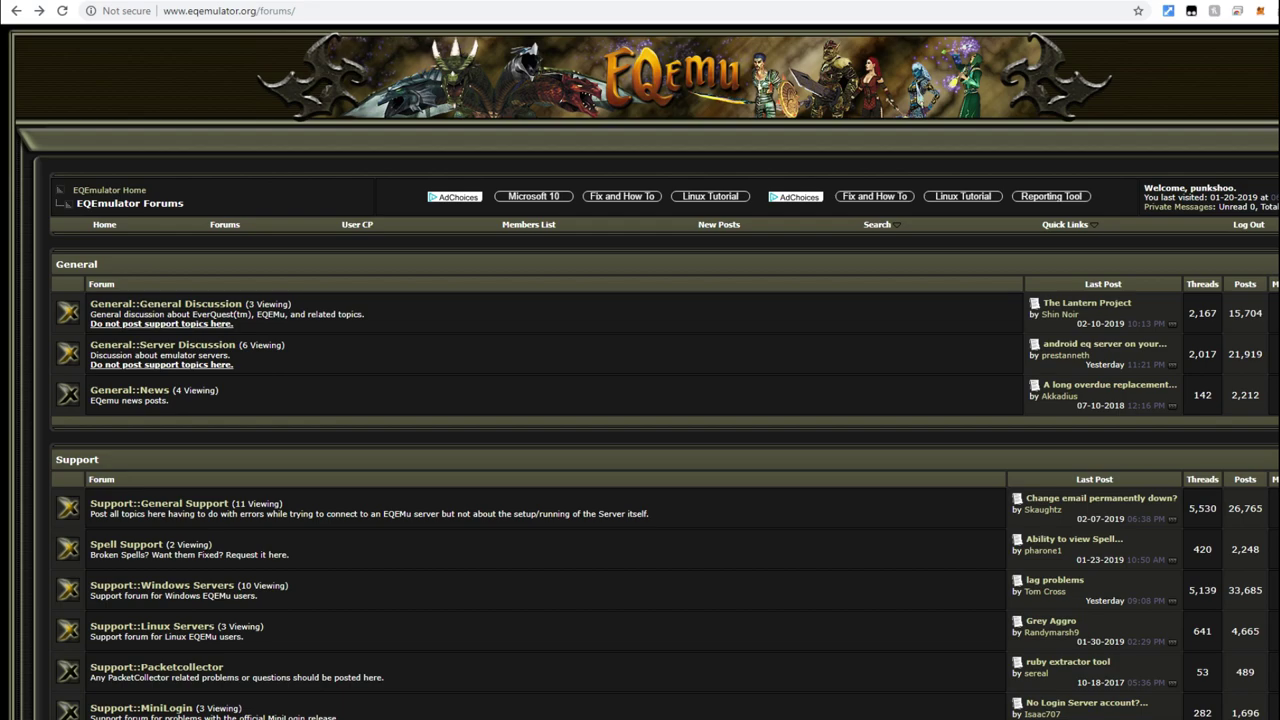
Go to the EQEmulator home page and open its Accounts section.
left_click(101, 229)
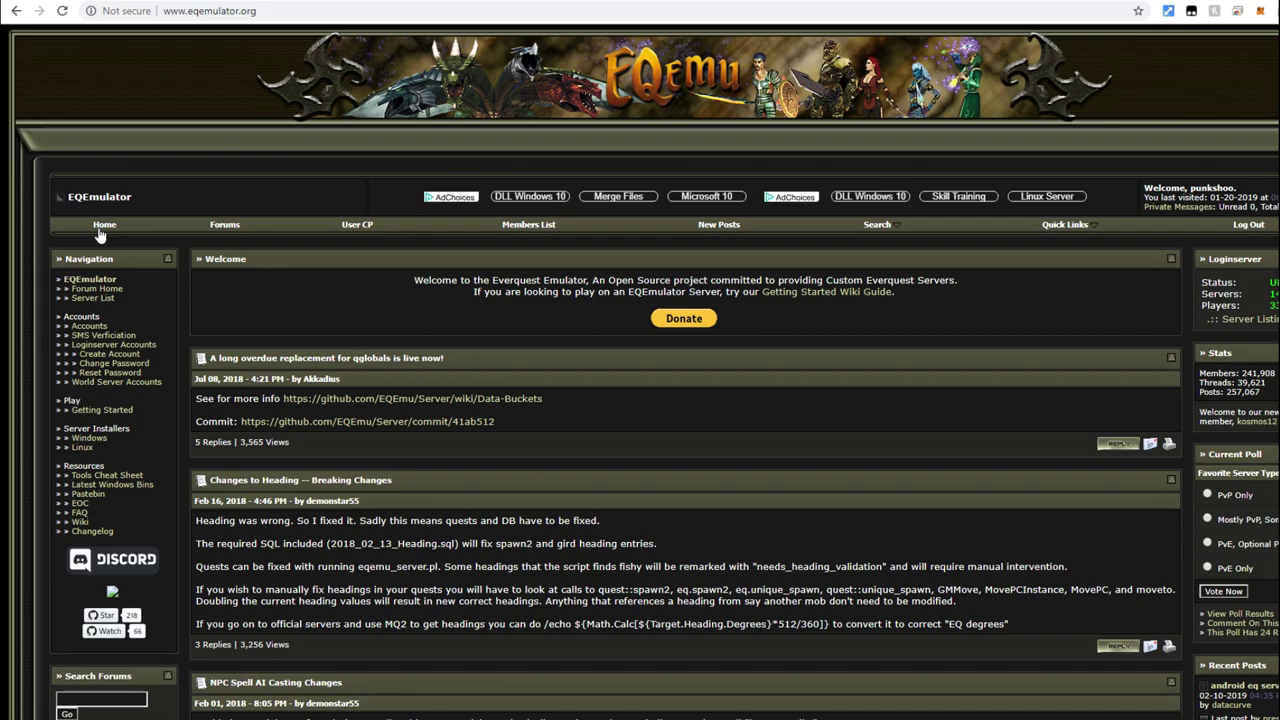
left_click(96, 328)
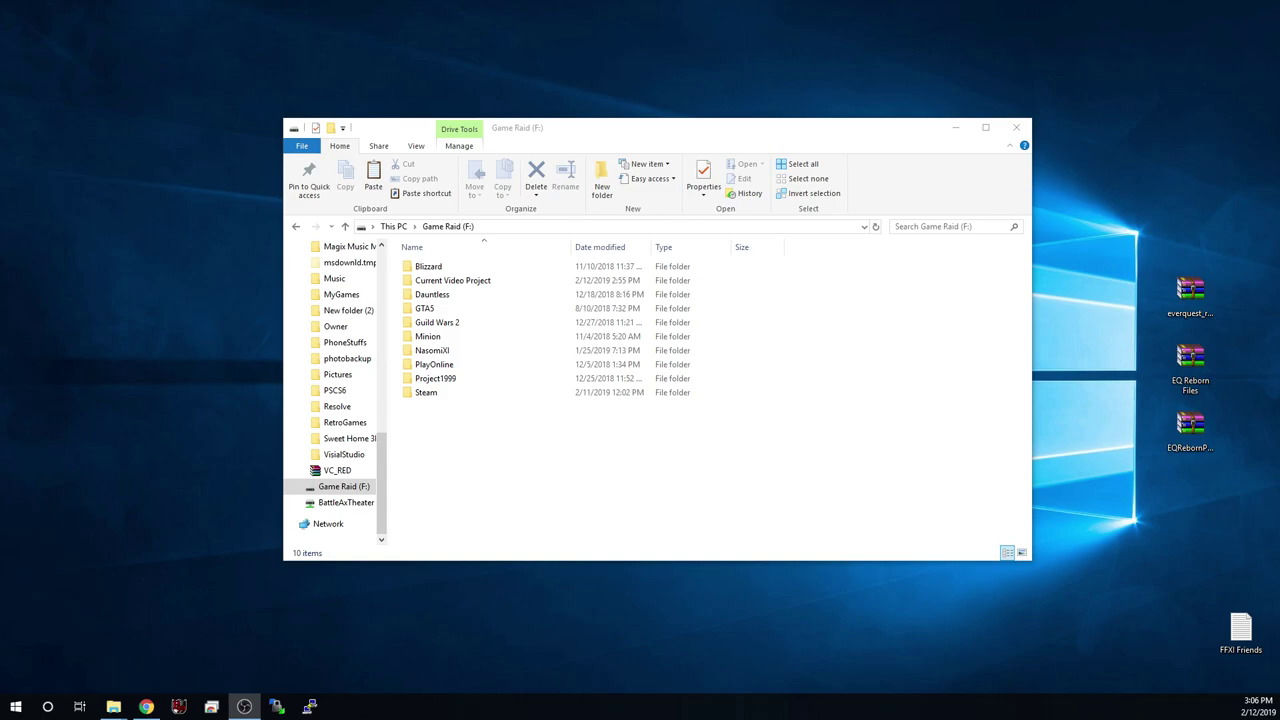
Create a new folder named 'EQ Reborn' on Game Raid (F:) and open it.
right_click(543, 480)
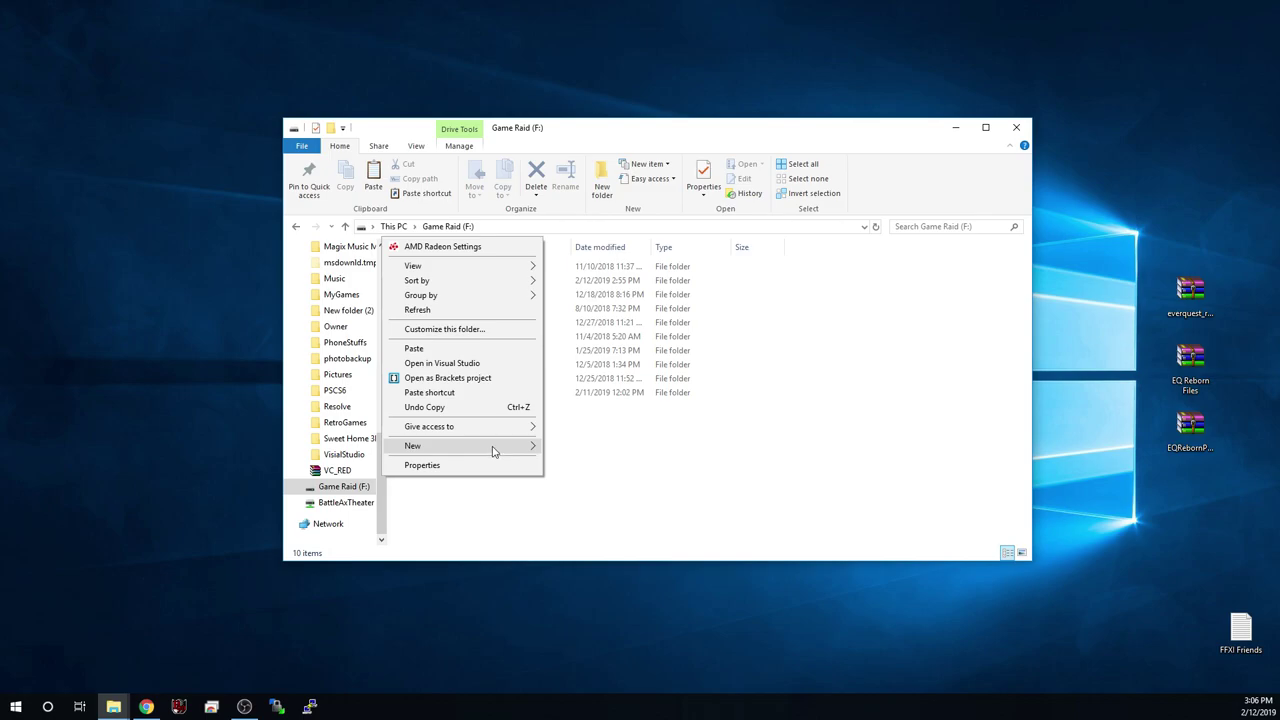
mouse_move(518, 451)
left_click(573, 447)
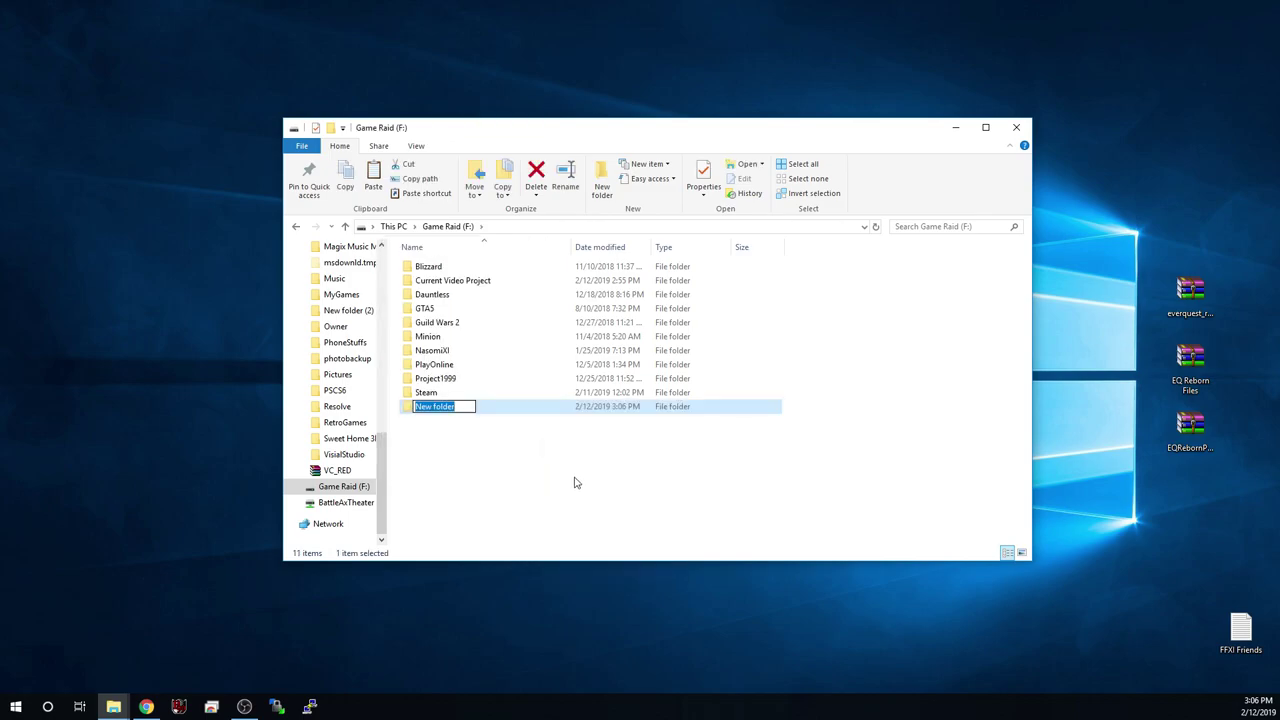
type("EQ Reborn")
key("Return")
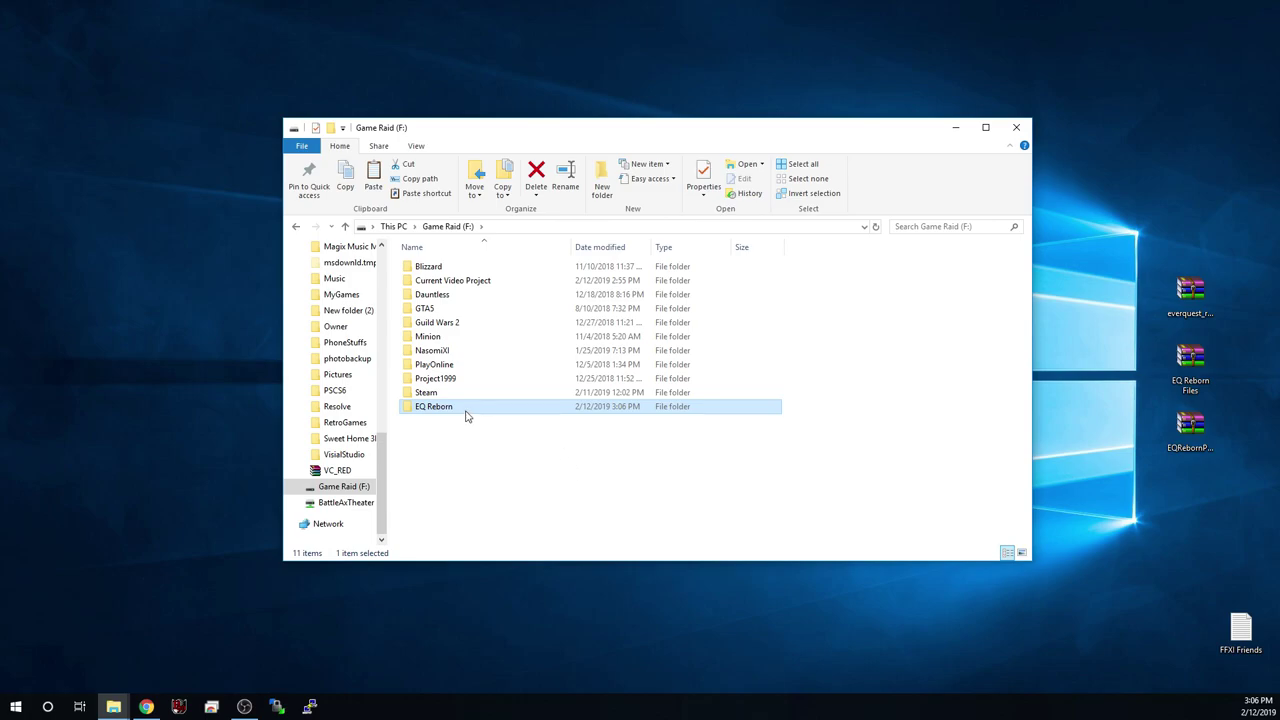
double_click(465, 411)
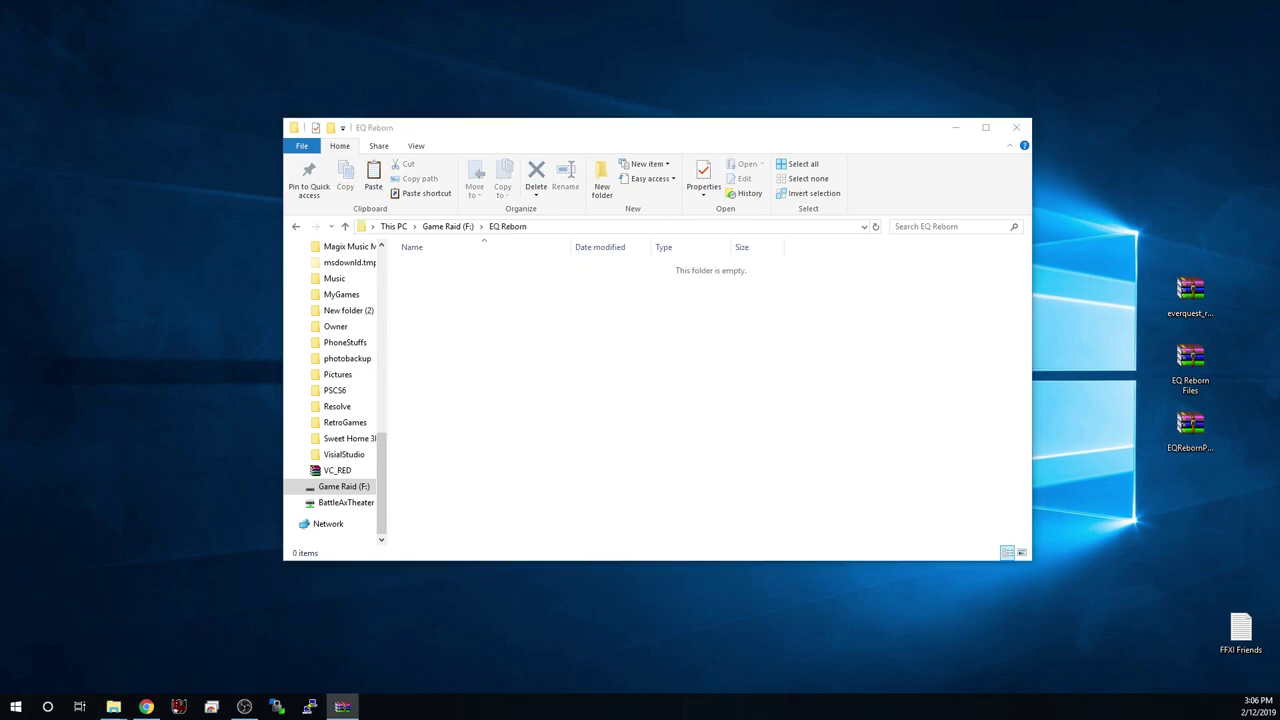
mouse_move(874, 377)
left_mouse_down()
mouse_move(857, 106)
mouse_move(685, 110)
left_mouse_up()
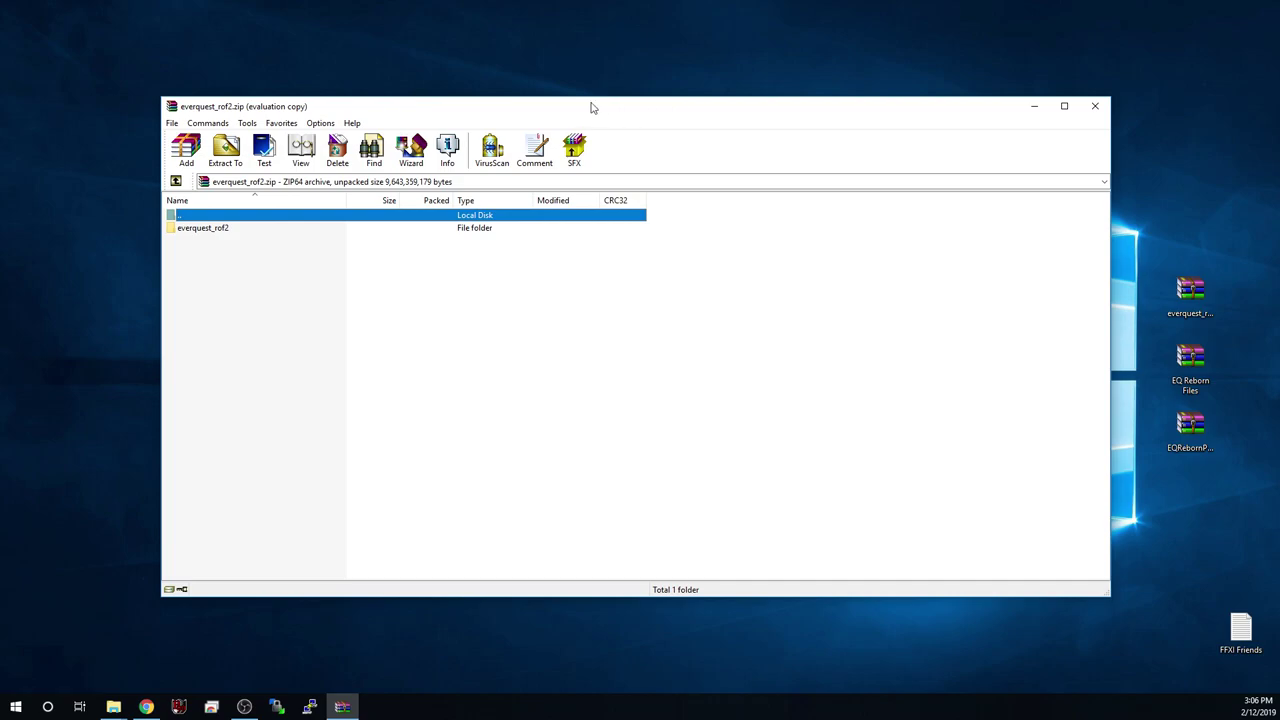
Arrange the WinRAR and Explorer windows side by side and open the everquest_rof2 folder in the archive.
left_click_drag(549, 109, 625, 244)
left_click_drag(530, 129, 290, 49)
left_click(834, 257)
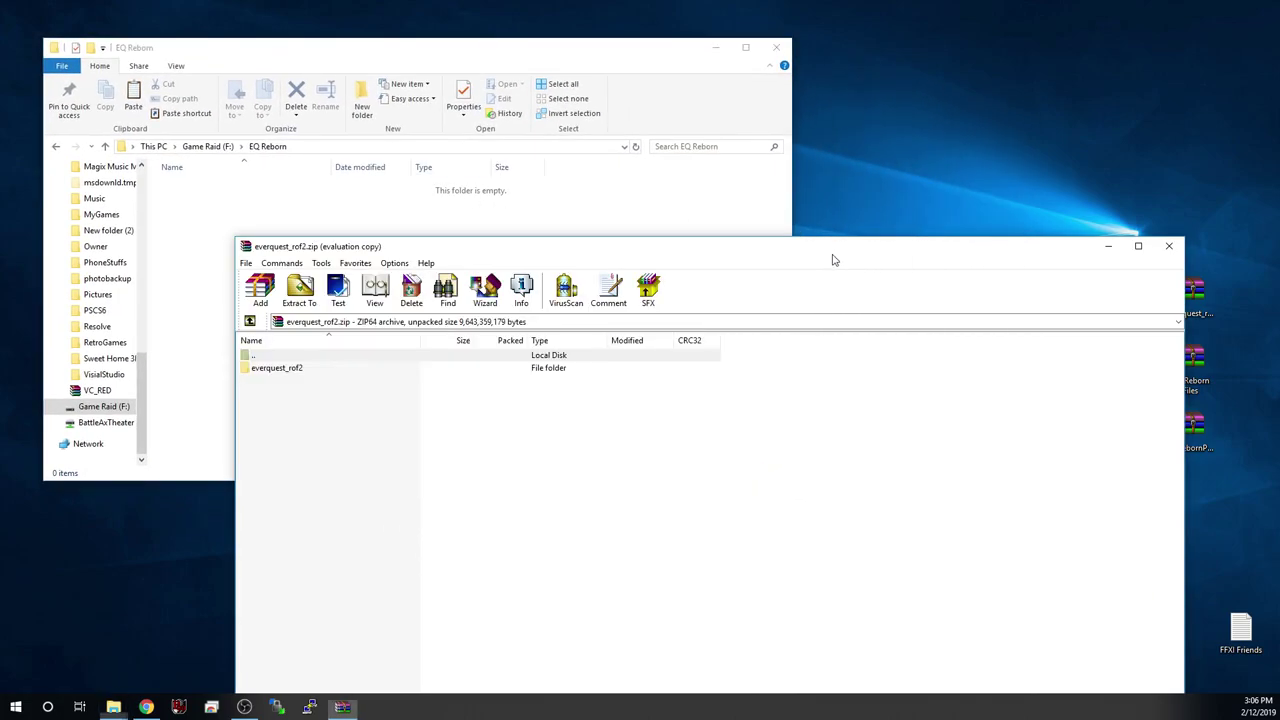
left_click(287, 370)
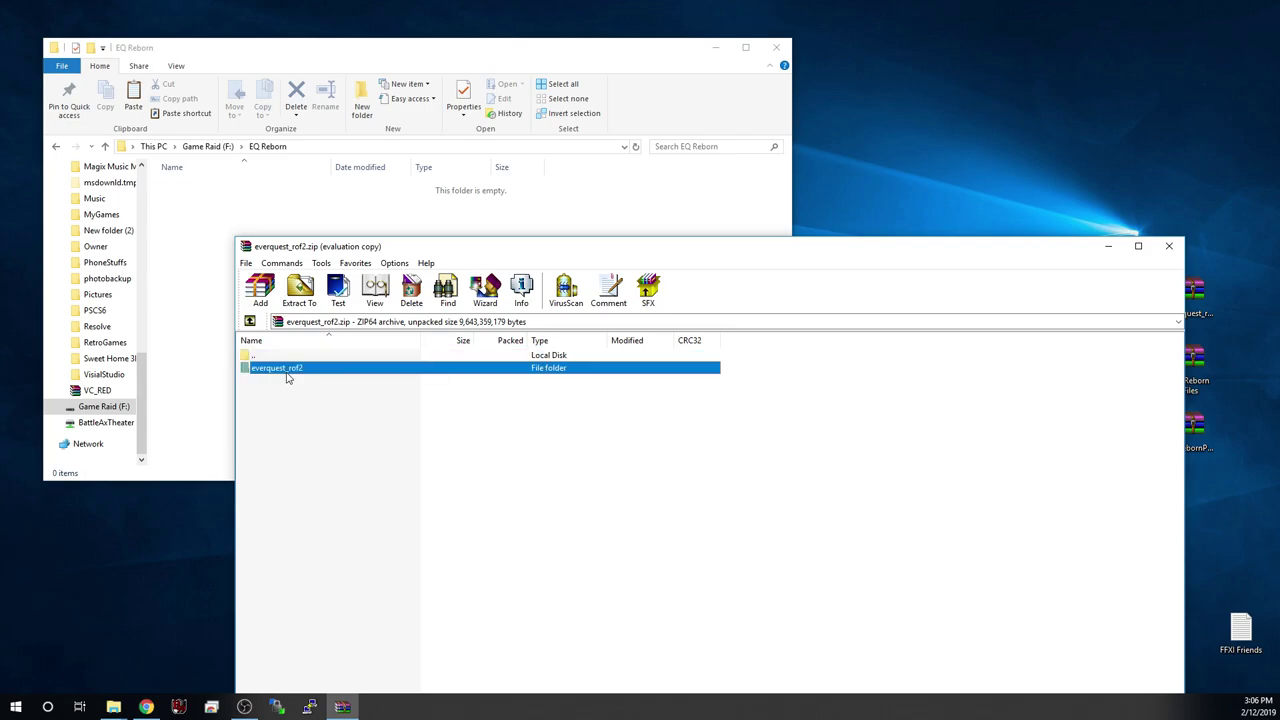
double_click(287, 376)
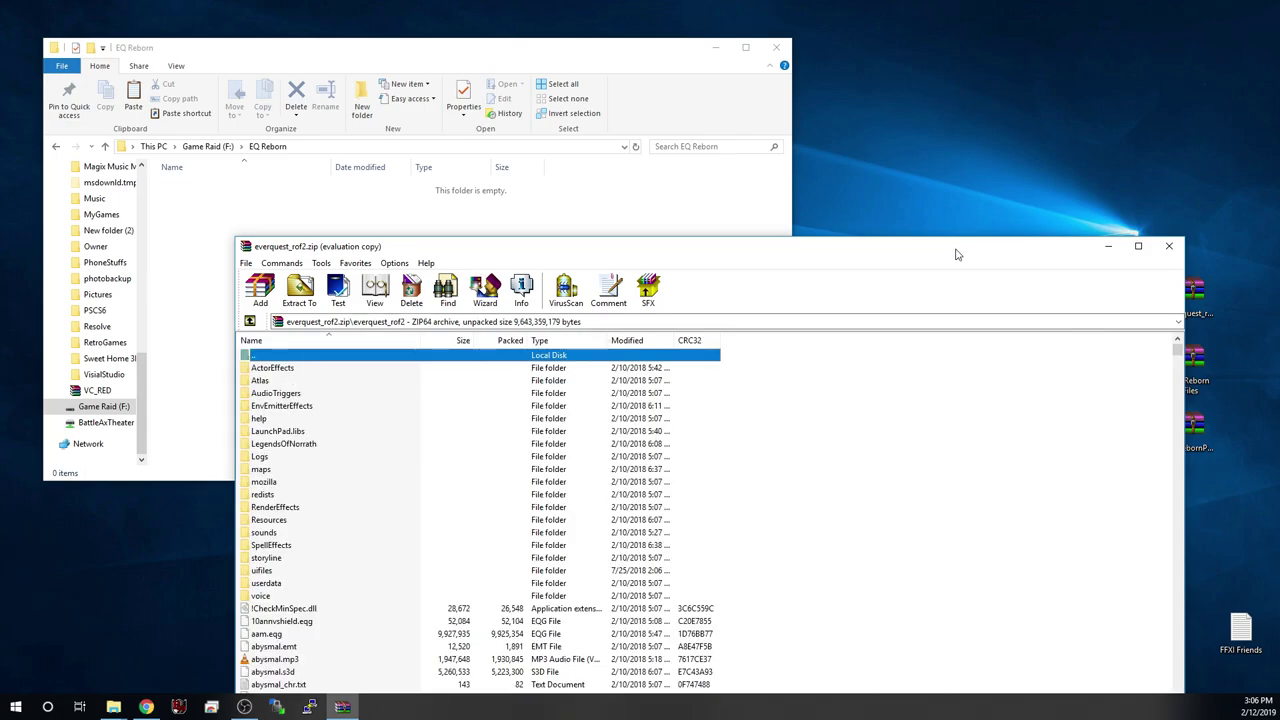
mouse_move(955, 251)
left_mouse_down()
mouse_move(957, 152)
mouse_move(978, 138)
left_mouse_up()
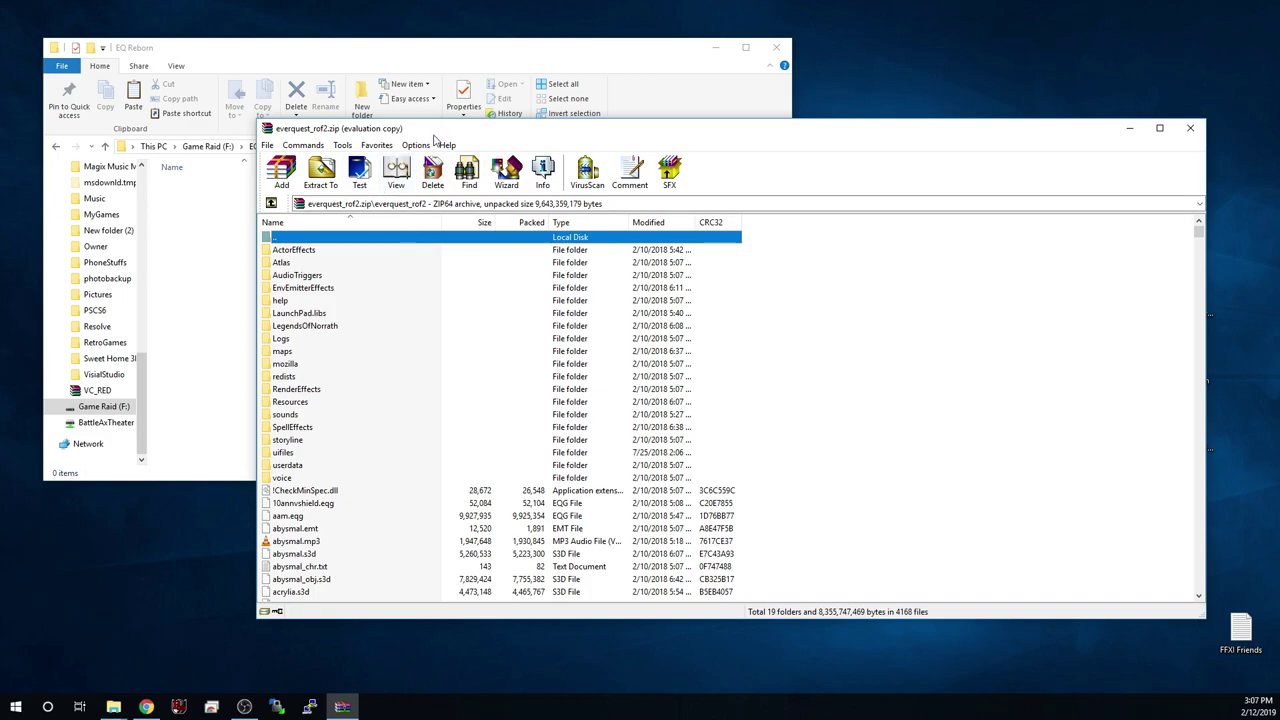
left_click(389, 55)
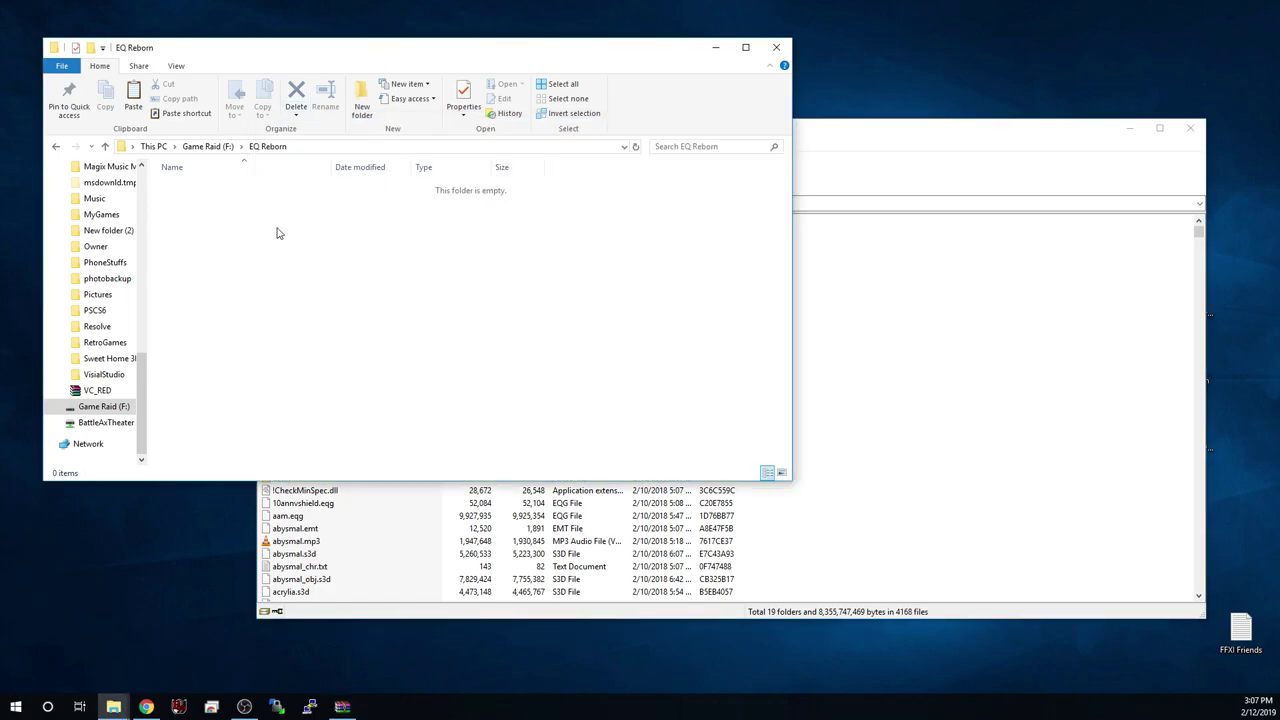
left_click(853, 141)
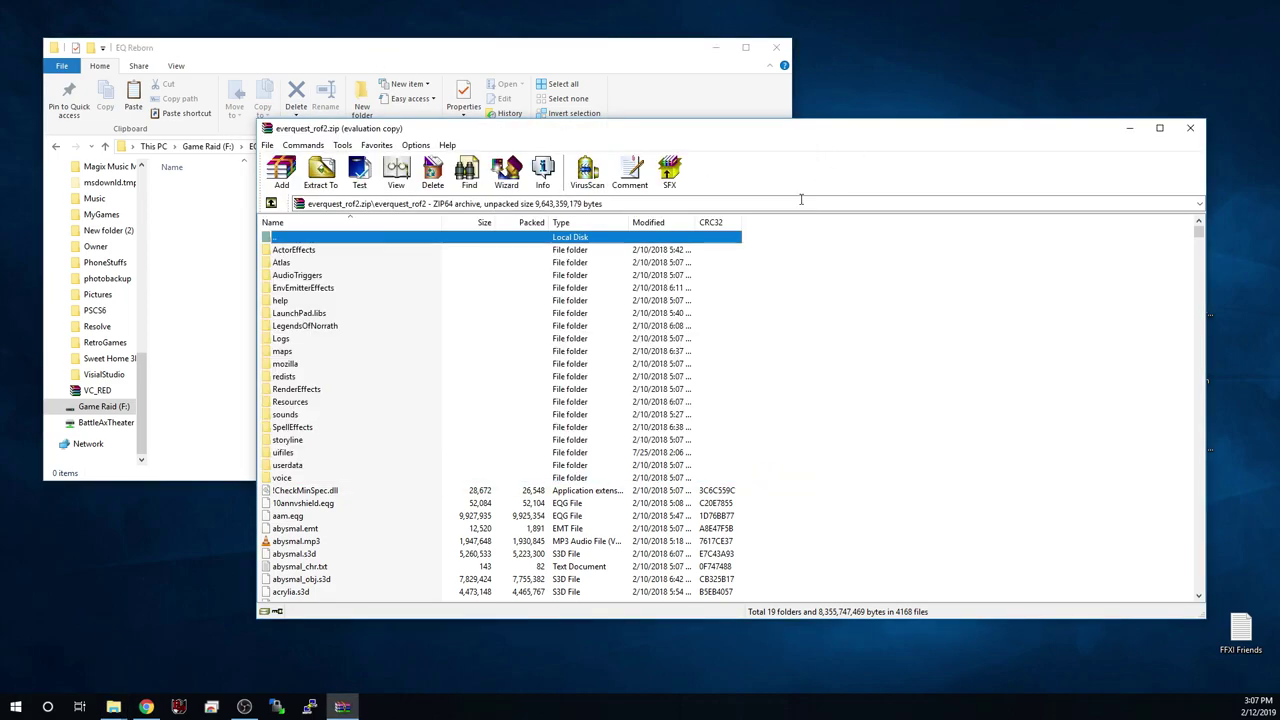
Extract all everquest_rof2 contents into the EQ Reborn folder by dragging them across.
left_click(573, 377)
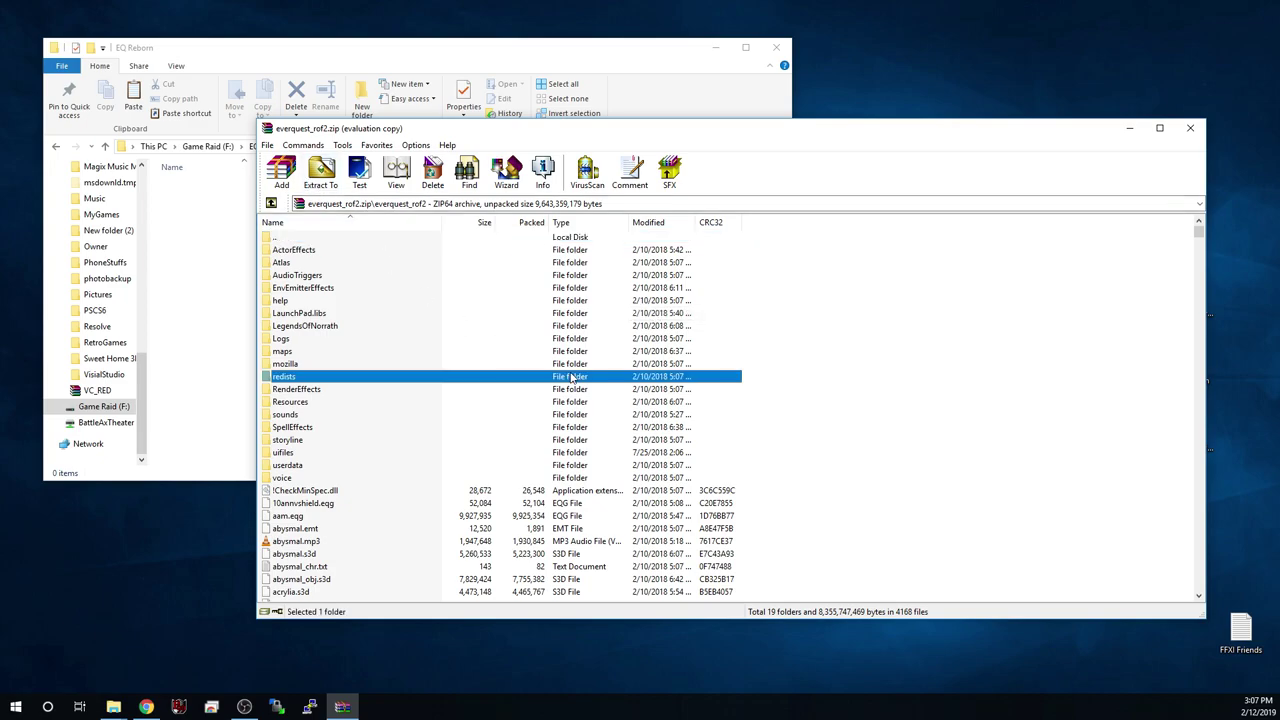
key("ctrl+a")
mouse_move(514, 323)
left_mouse_down()
mouse_move(158, 278)
mouse_move(190, 263)
left_mouse_up()
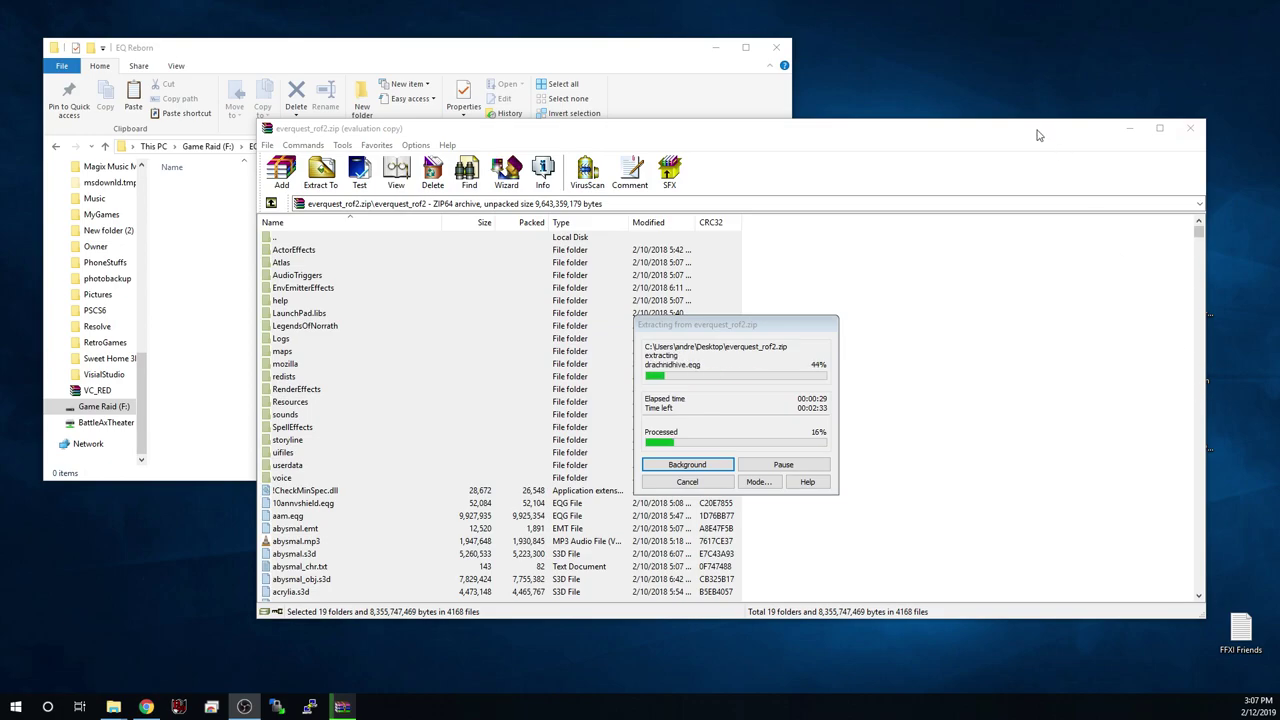
left_click_drag(1044, 124, 874, 113)
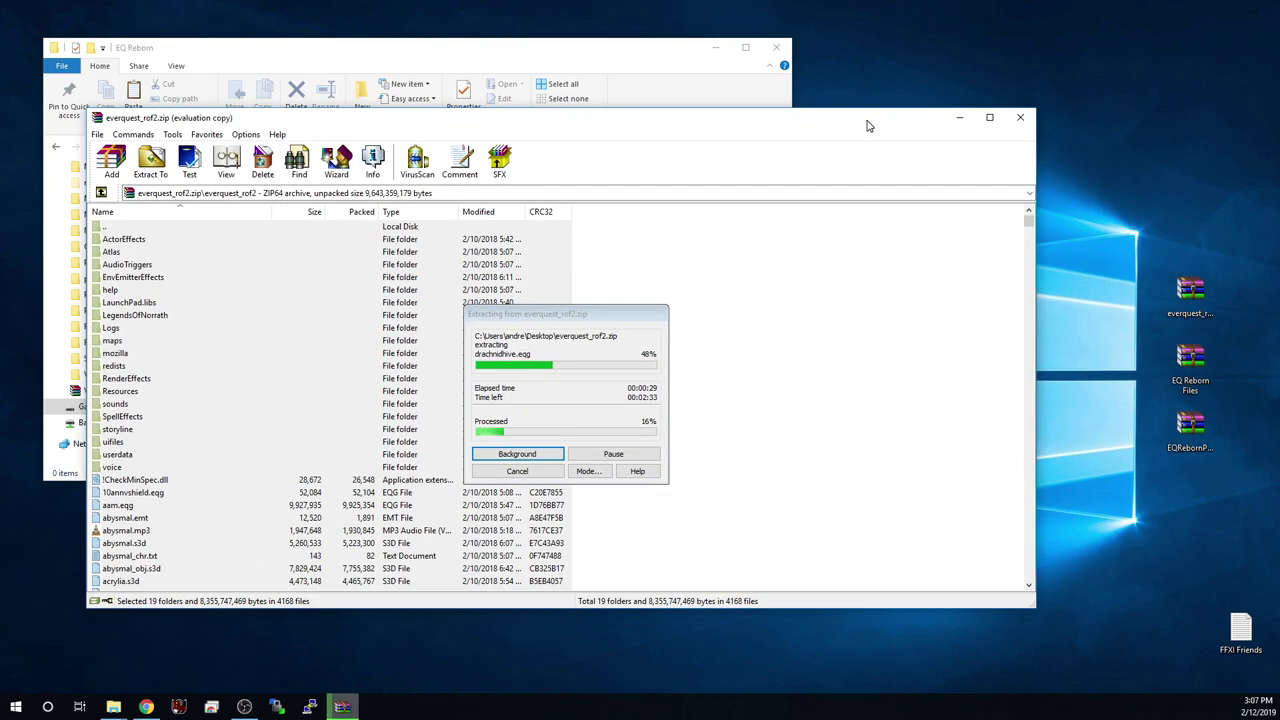
left_click(1190, 432)
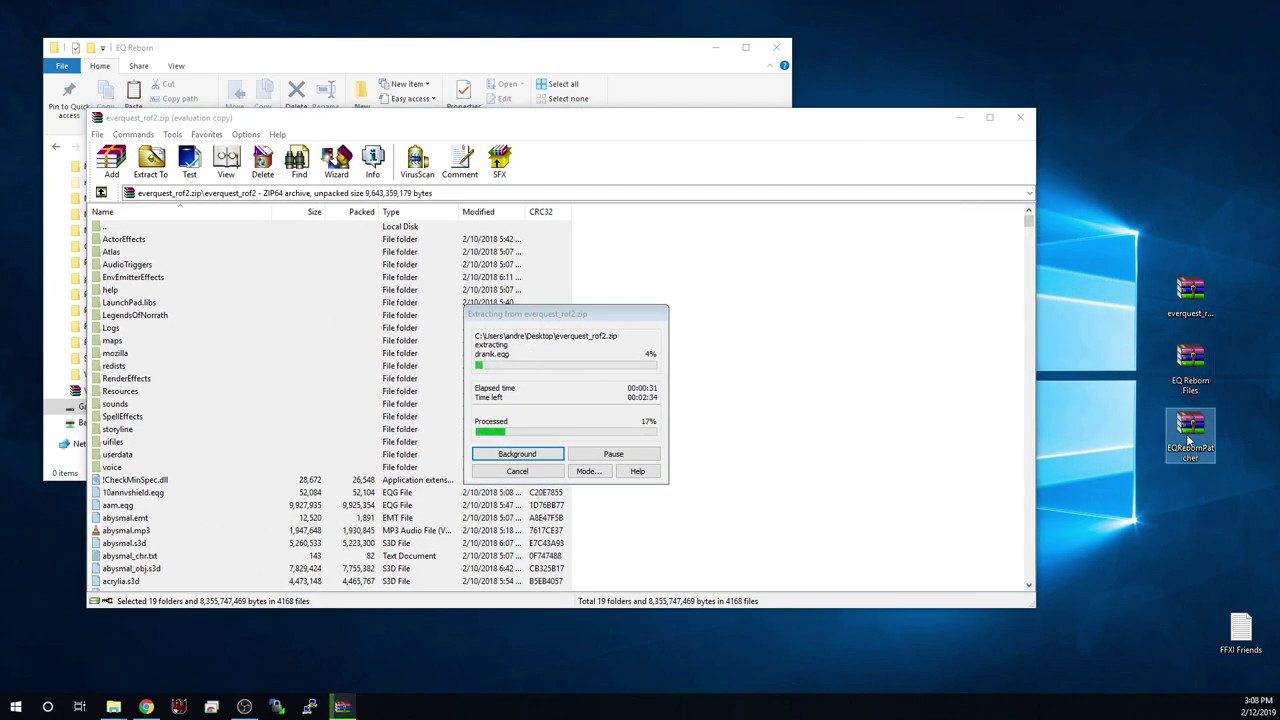
left_click(1191, 372)
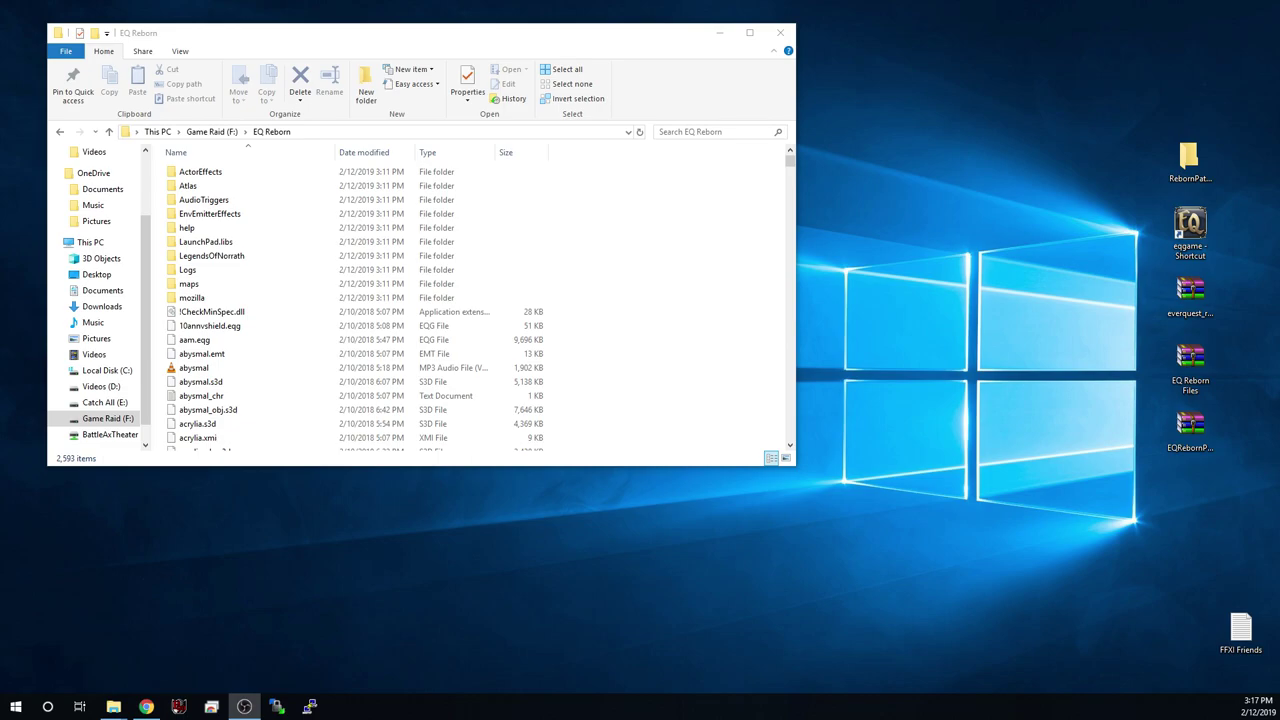
Clear Read-only on the EQ Reborn folder, applying it to all subfolders and files.
left_click(225, 132)
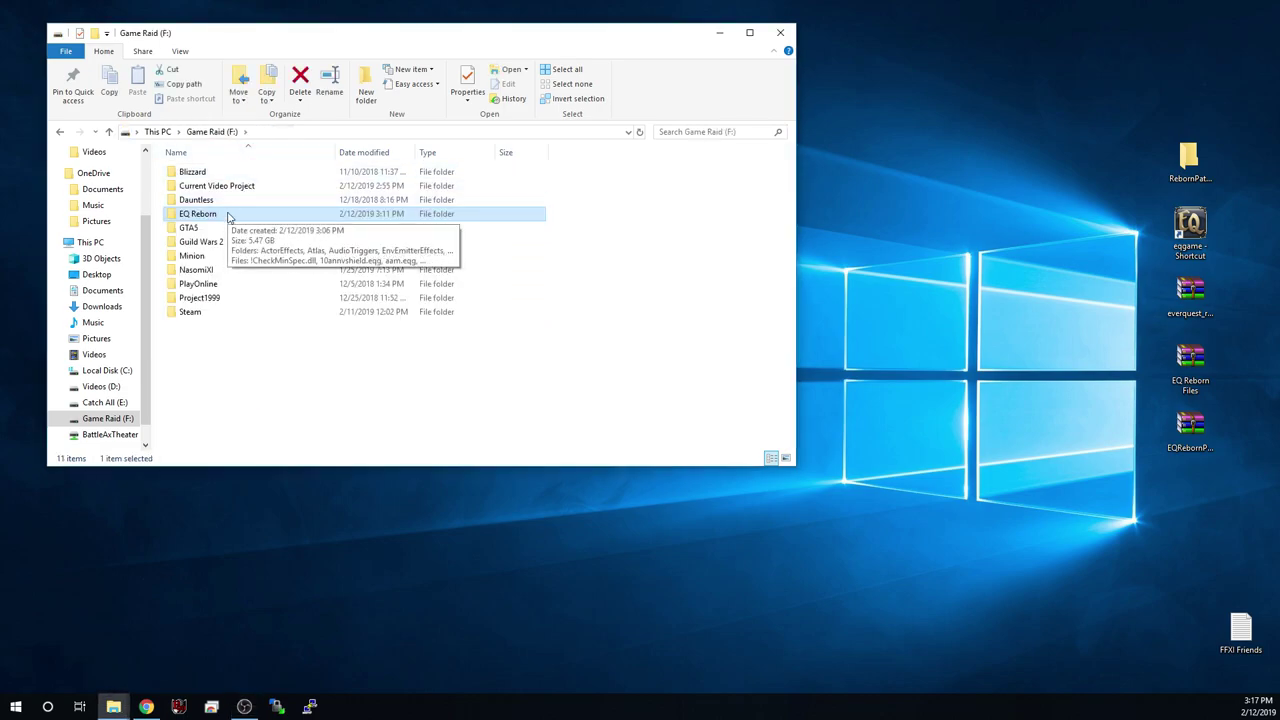
right_click(228, 216)
left_click(134, 600)
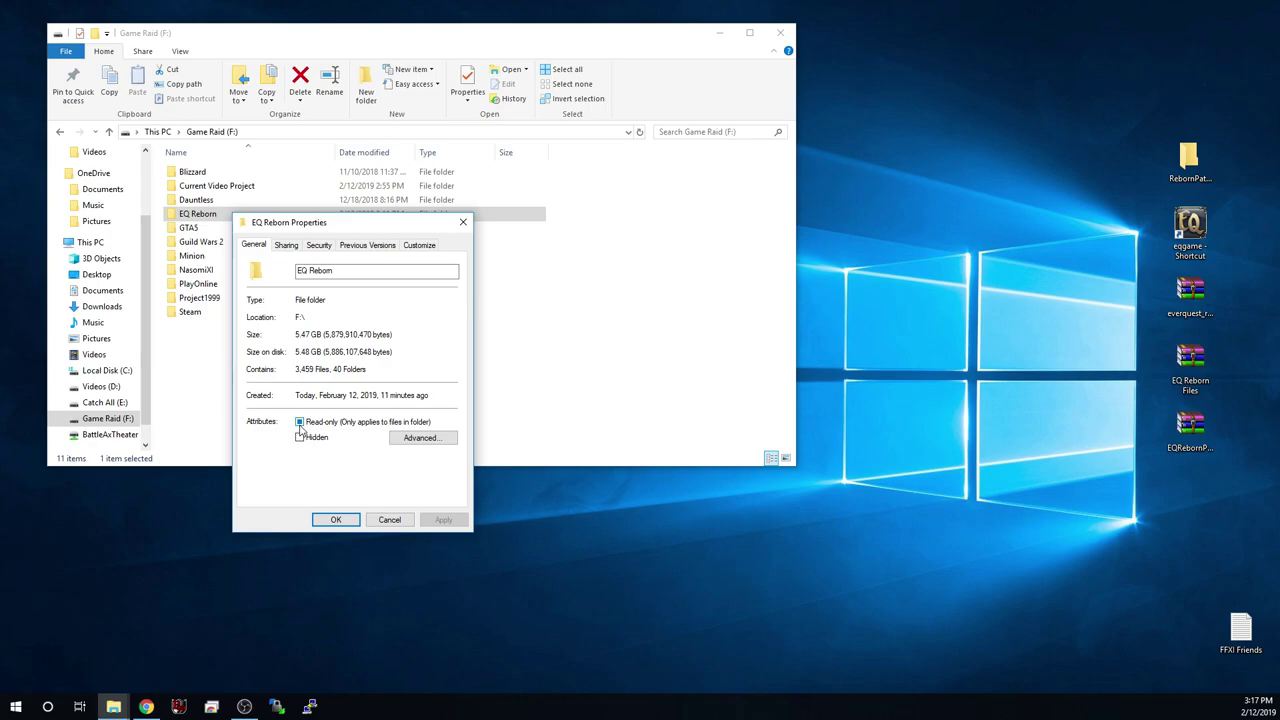
left_click(300, 424)
left_click(432, 519)
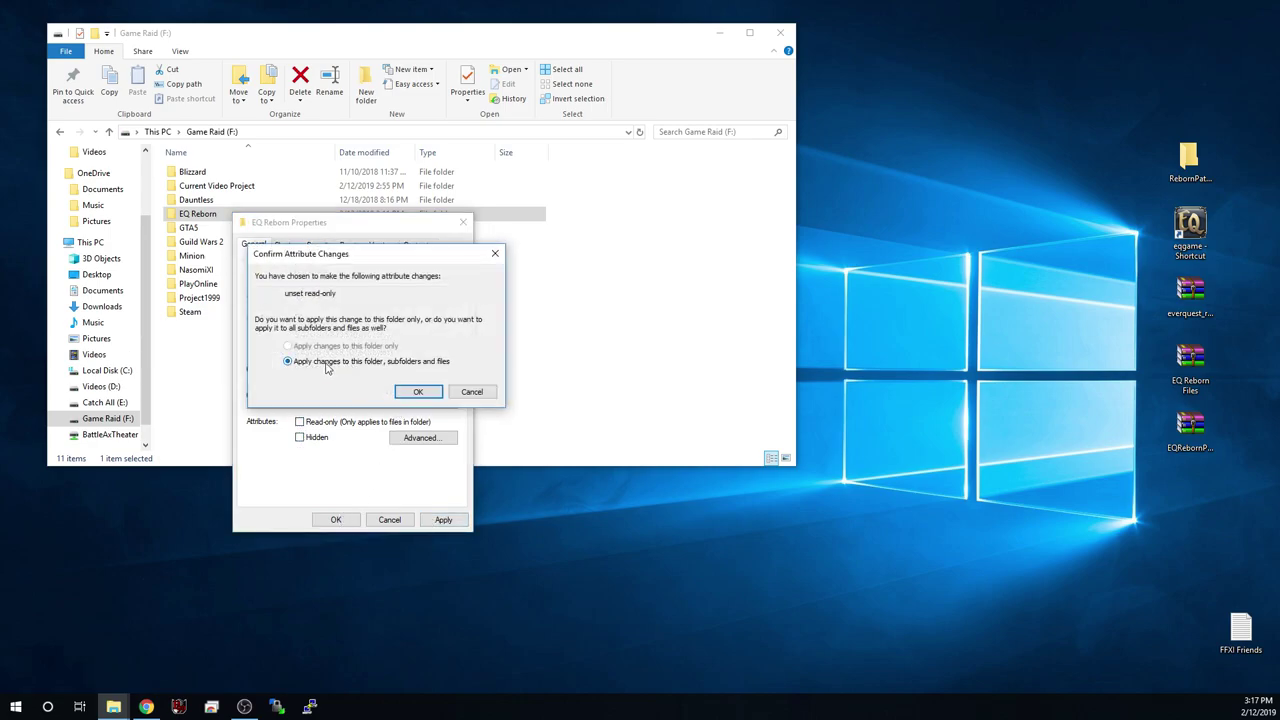
left_click(408, 394)
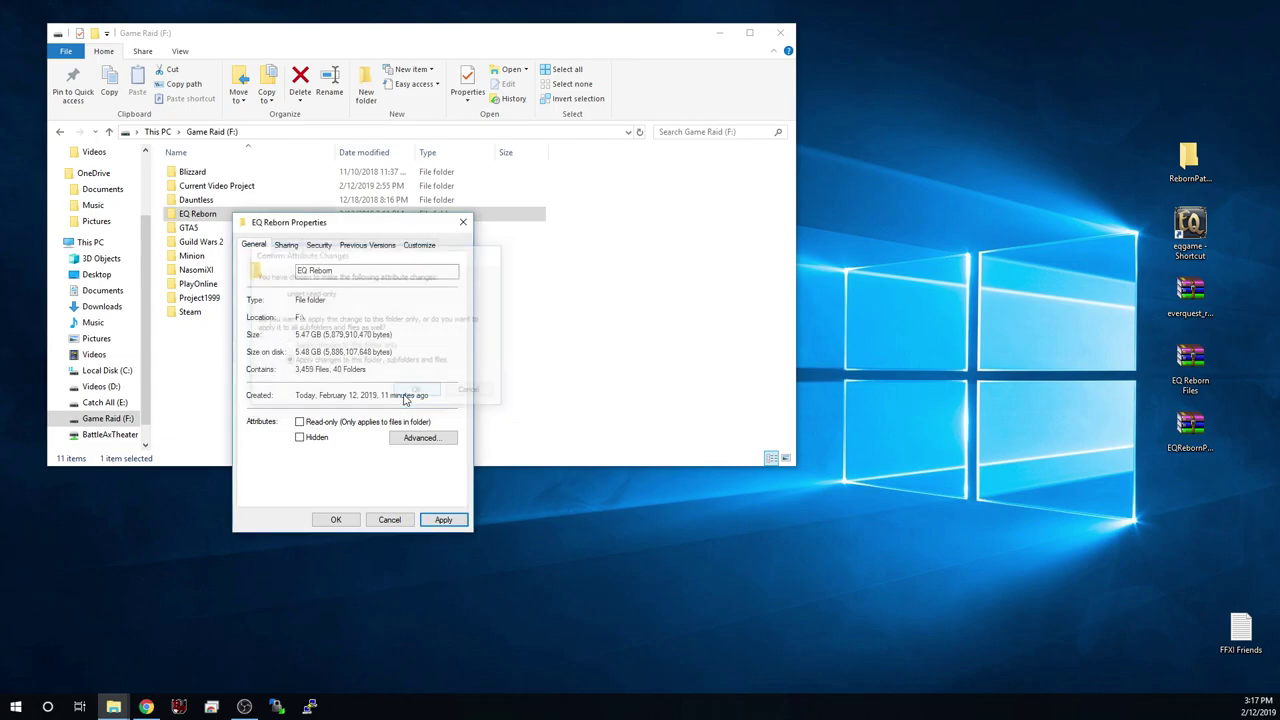
left_click(327, 524)
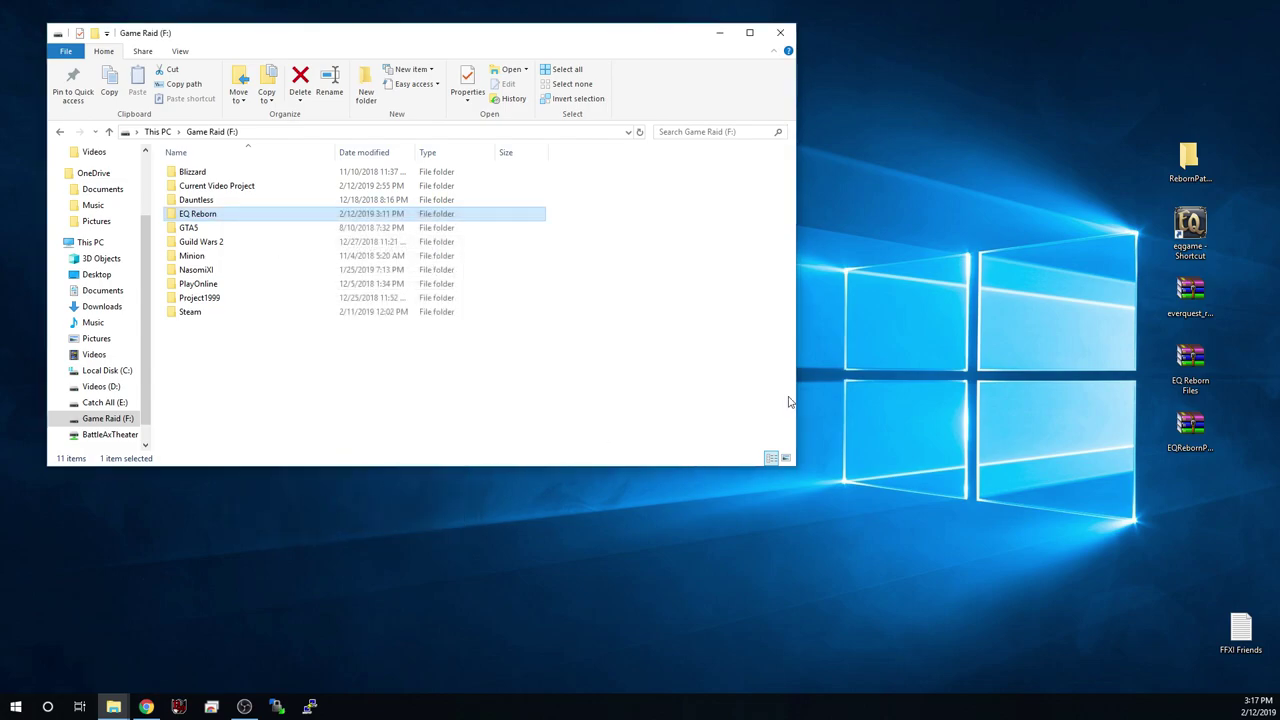
Run EQRebornPatcher with F:\EQ Reborn as the game directory and close it after patching succeeds.
left_click(1199, 159)
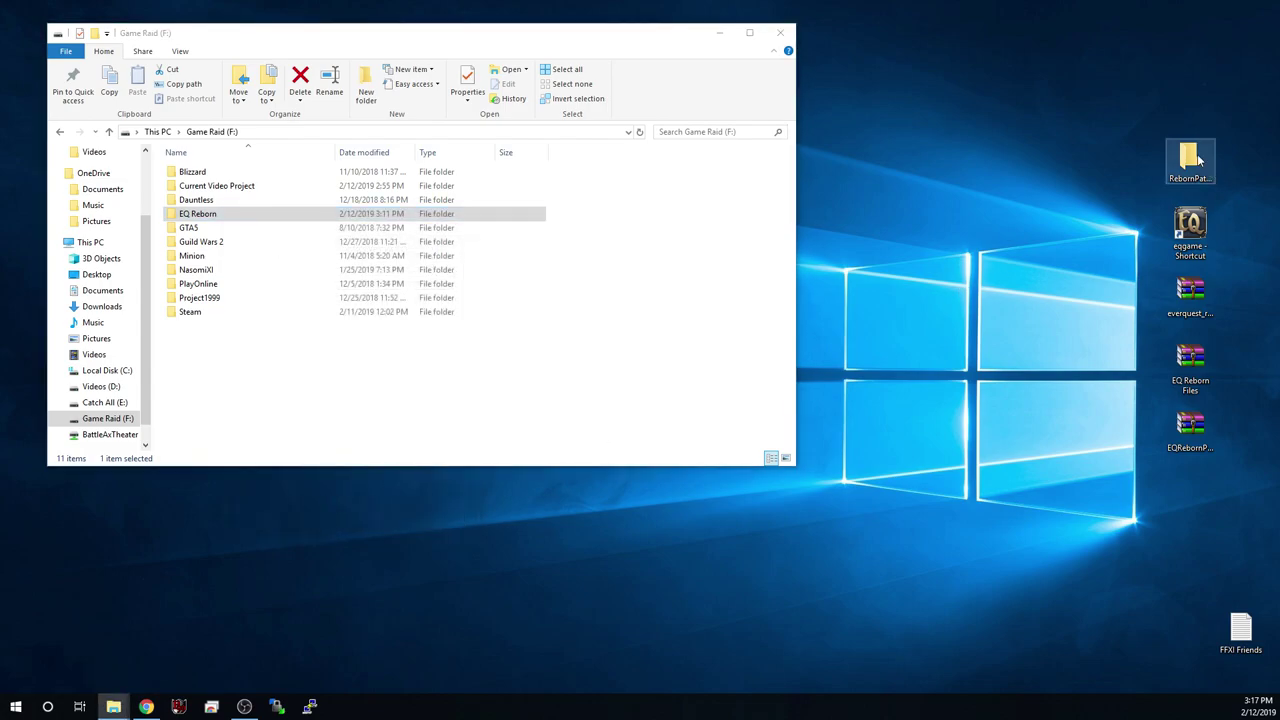
double_click(1199, 159)
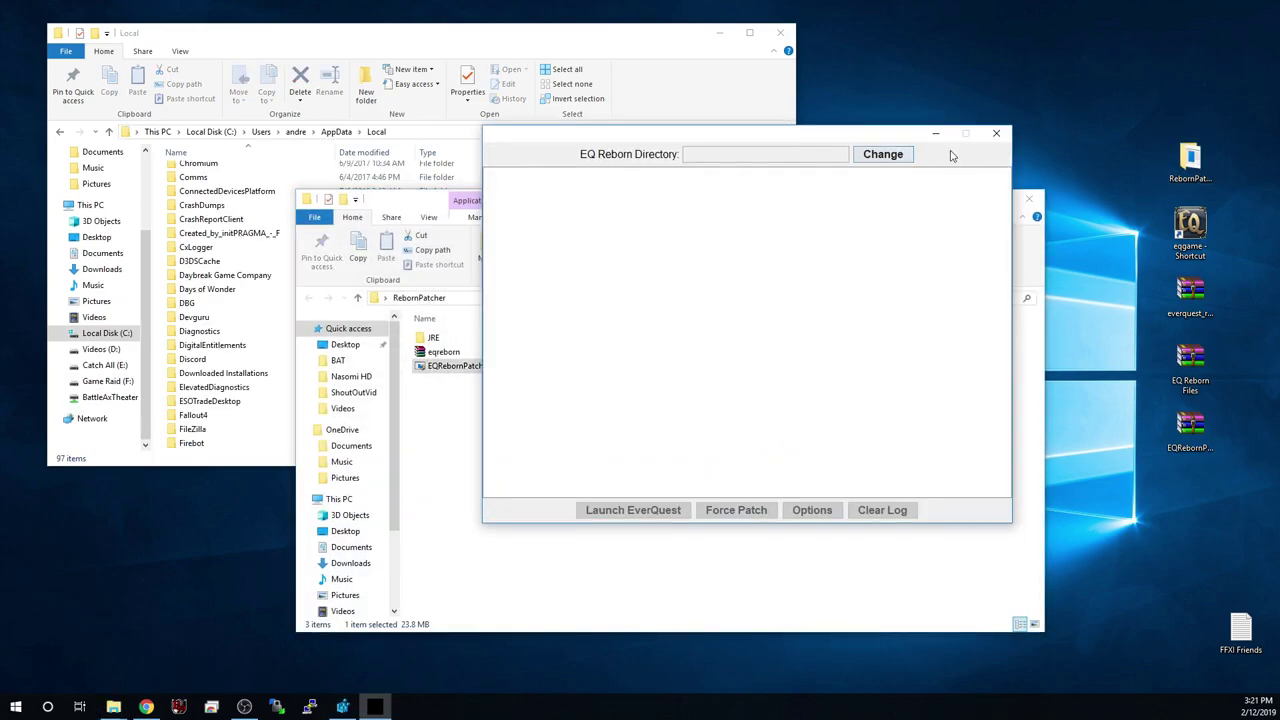
left_click(894, 153)
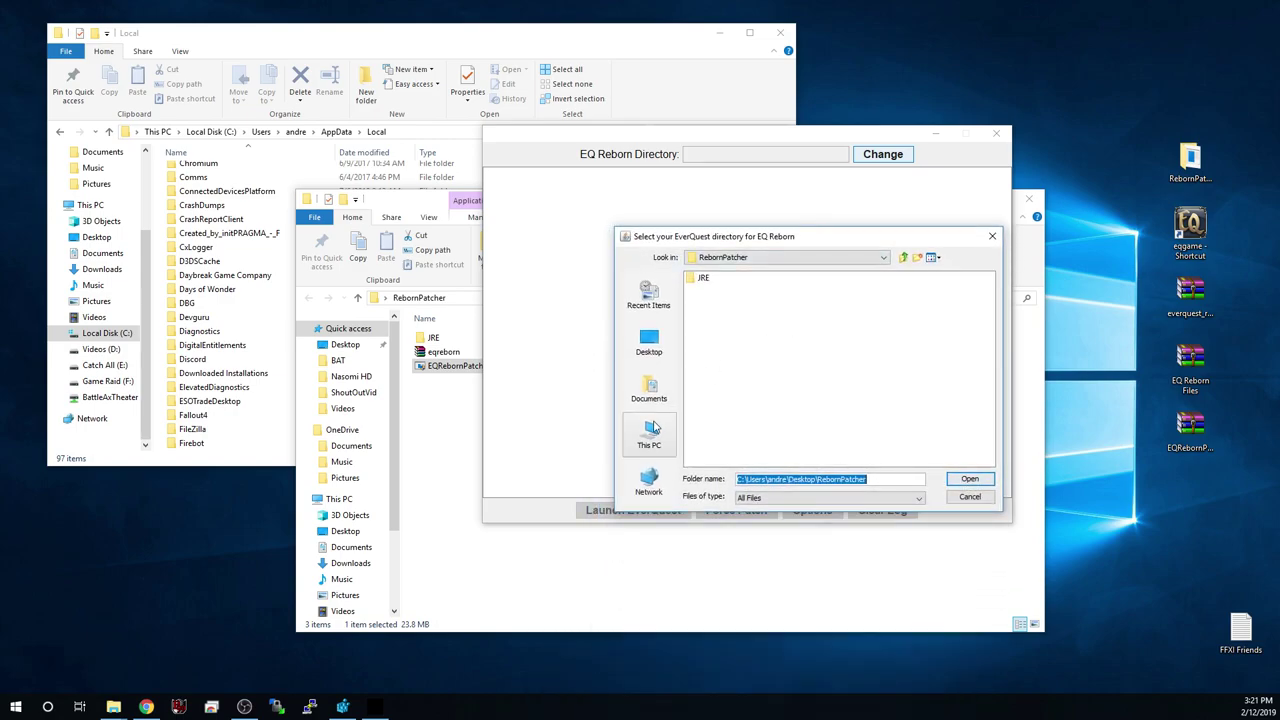
left_click(649, 432)
double_click(710, 398)
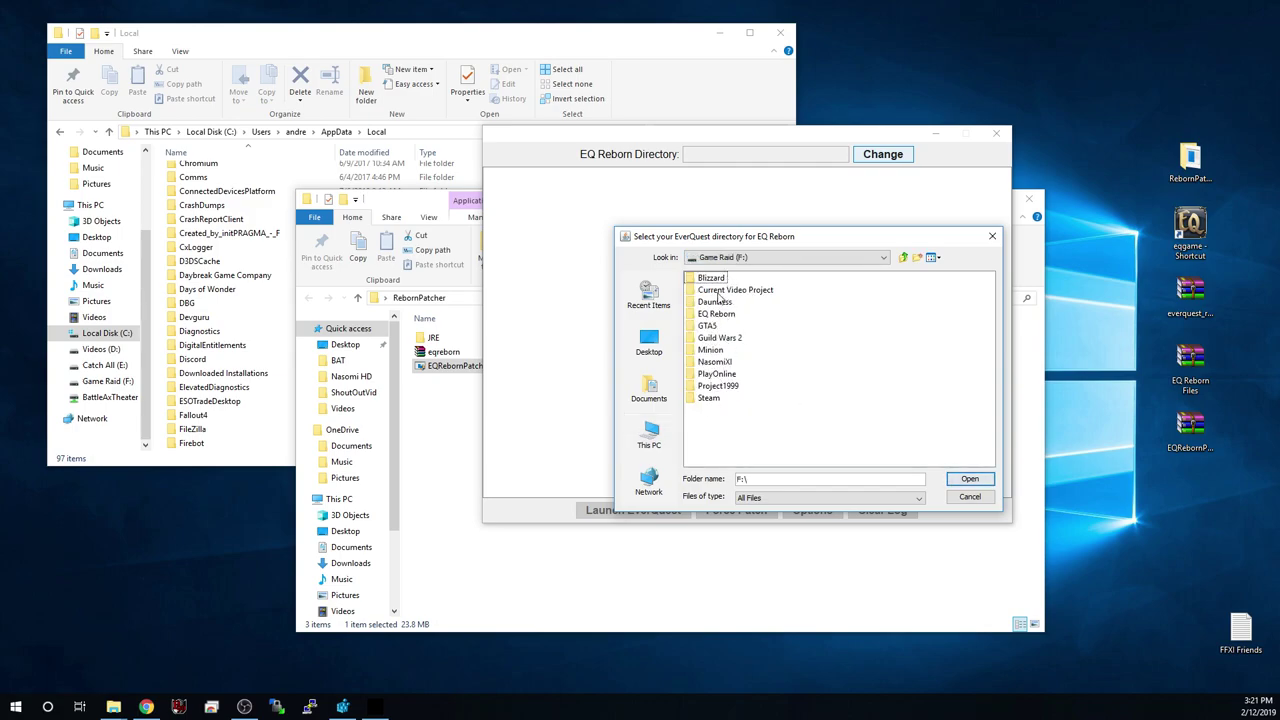
double_click(718, 314)
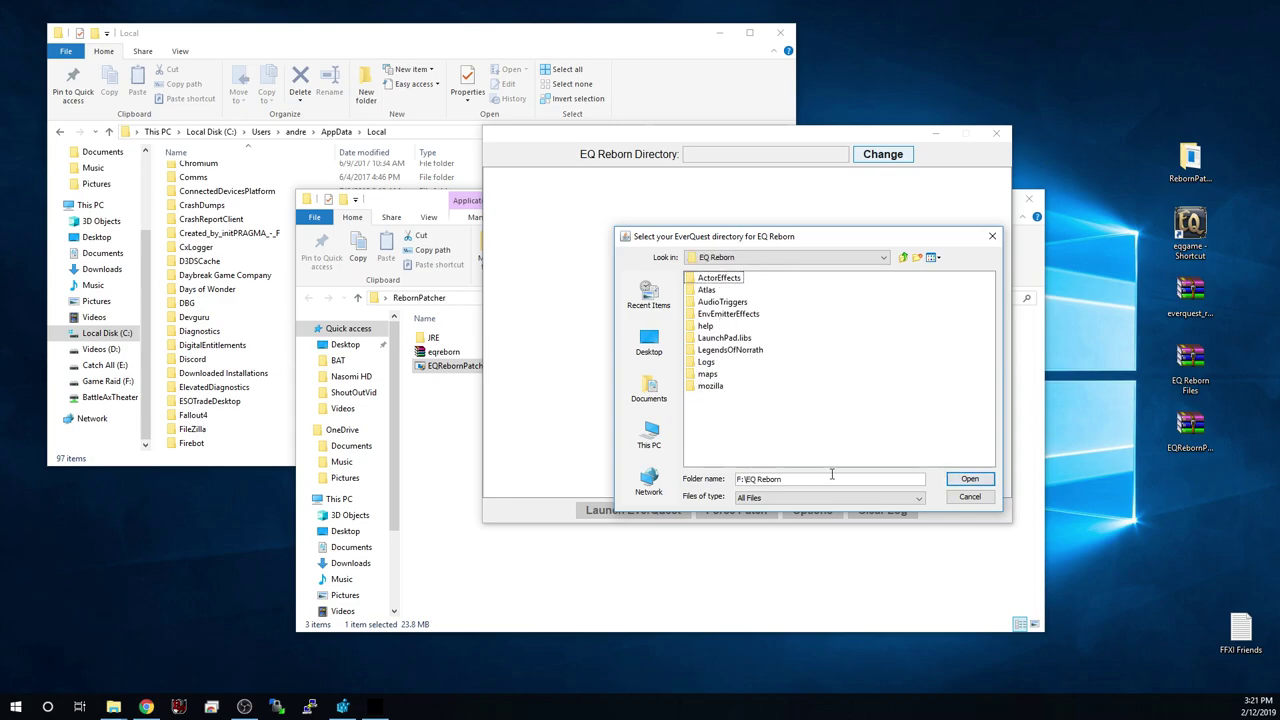
left_click(969, 480)
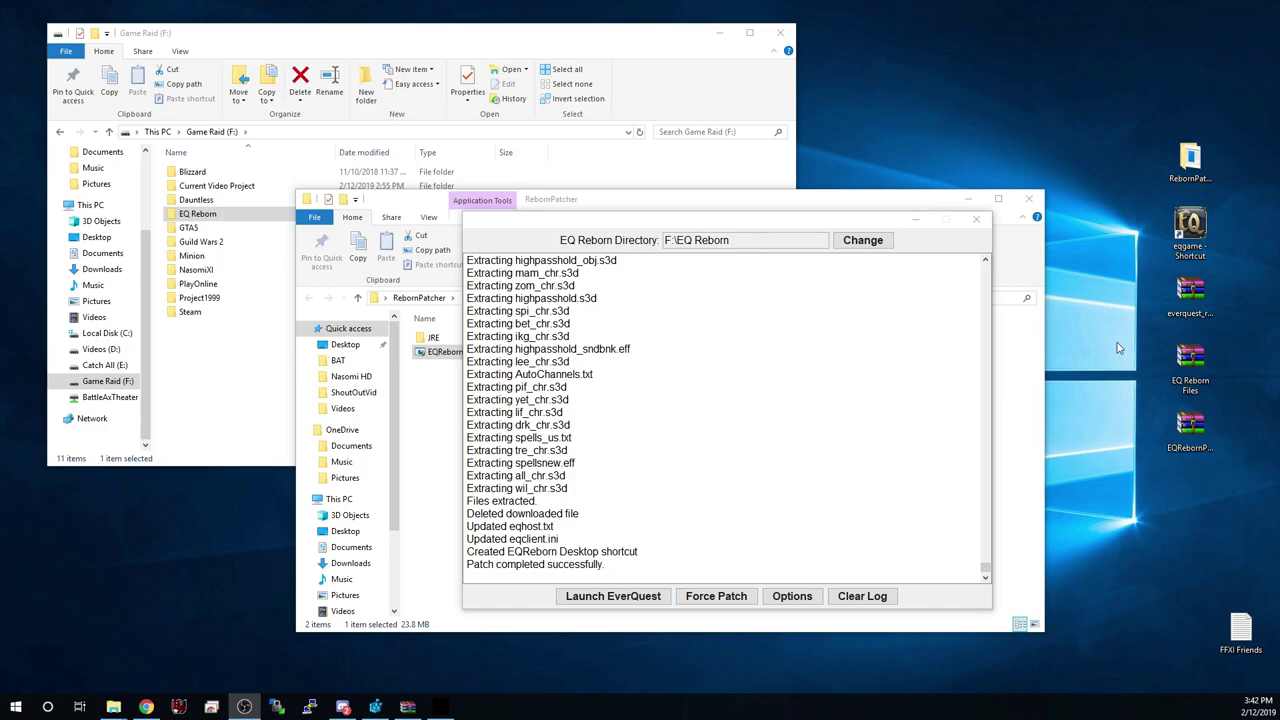
left_click(975, 220)
Close the Explorer windows, launch EverQuest from the eqgame shortcut and accept the user agreement.
left_click(1029, 198)
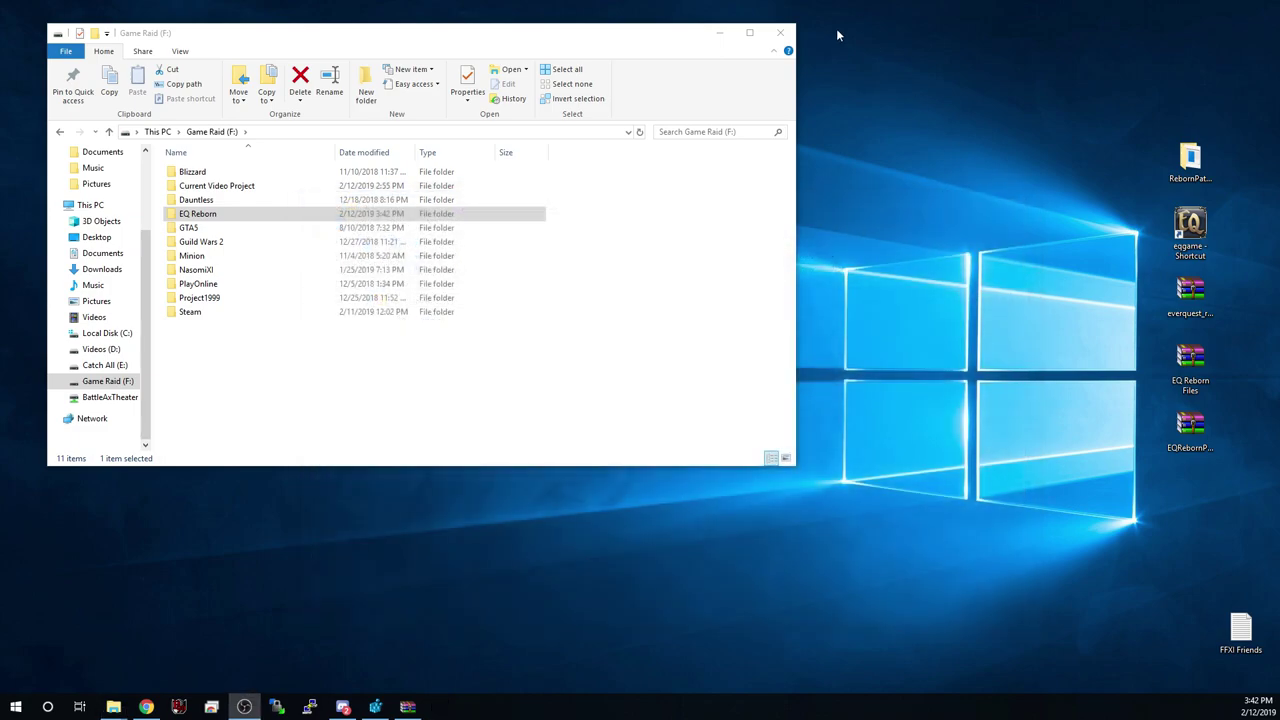
left_click(790, 36)
left_click(1188, 229)
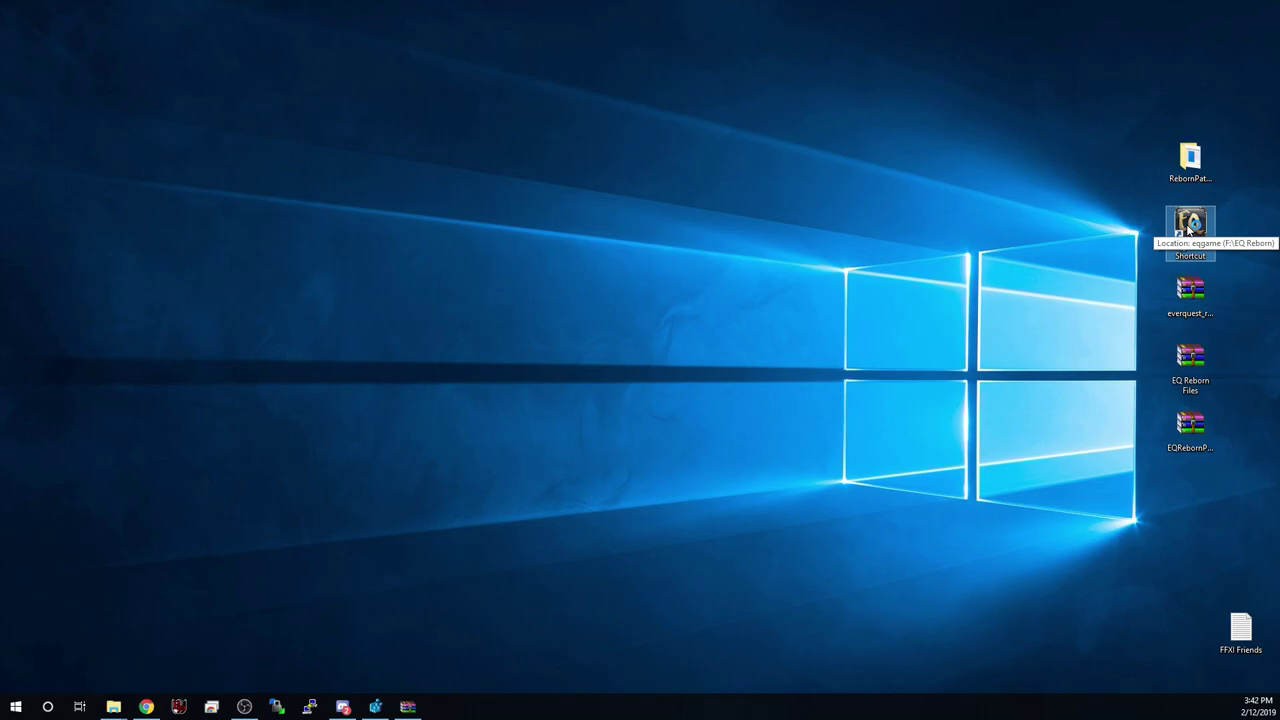
double_click(1188, 229)
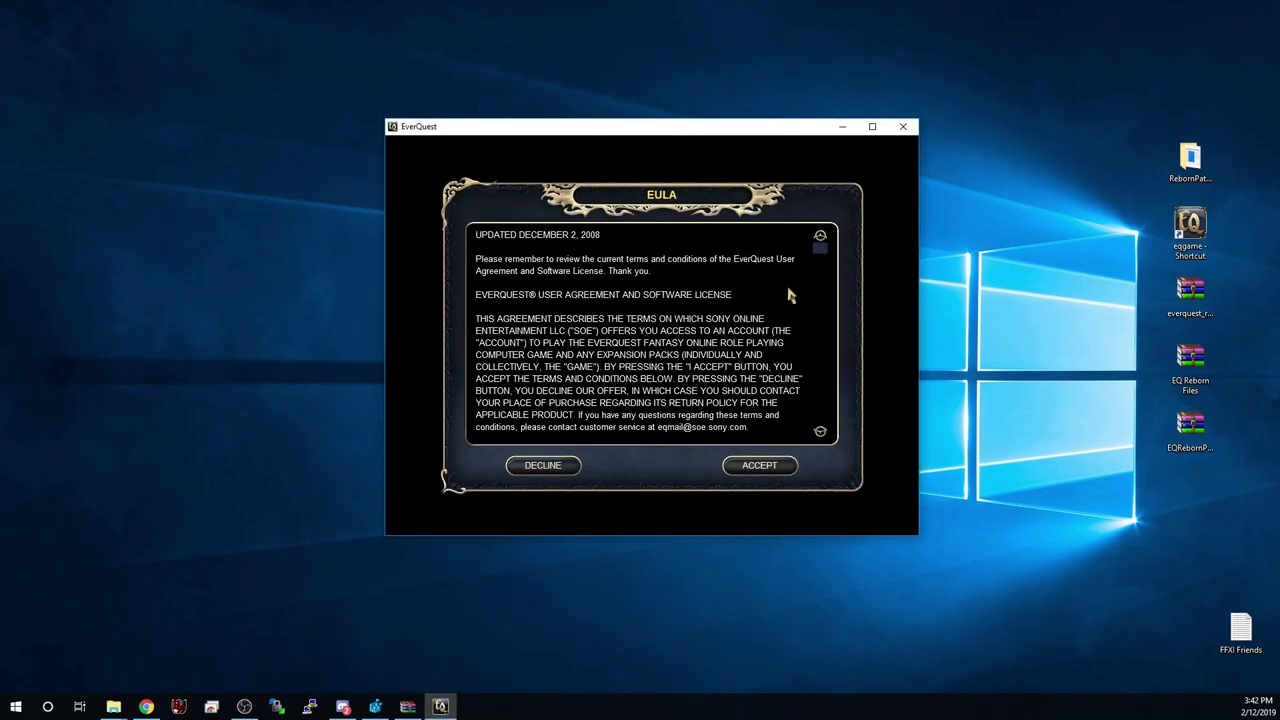
left_click(752, 468)
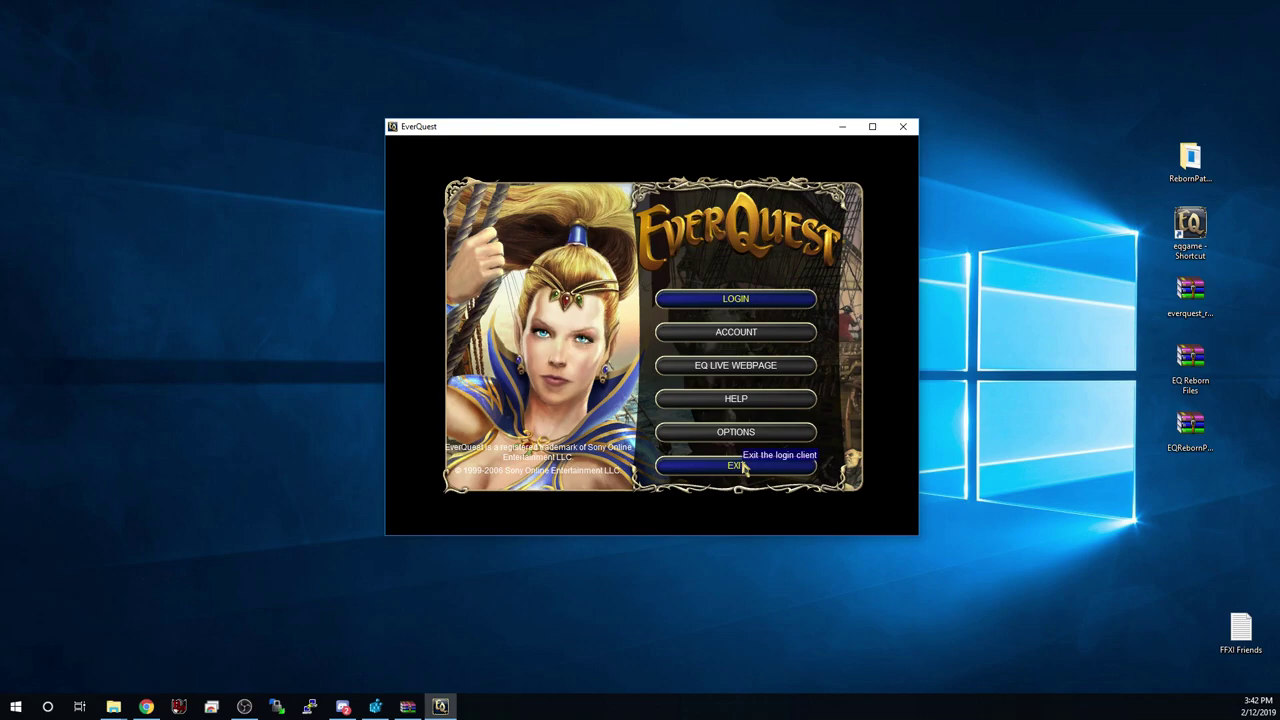
Log in with the station account username and password to reach the news screen.
left_click(766, 303)
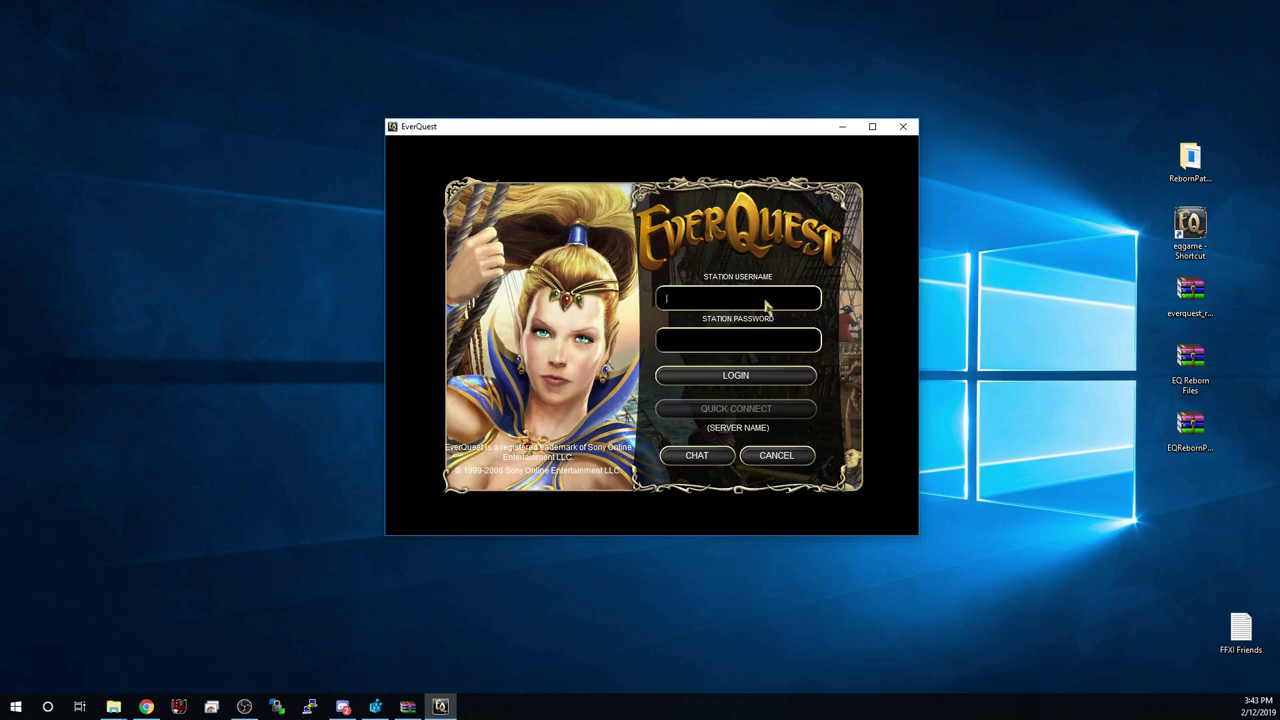
key("Return")
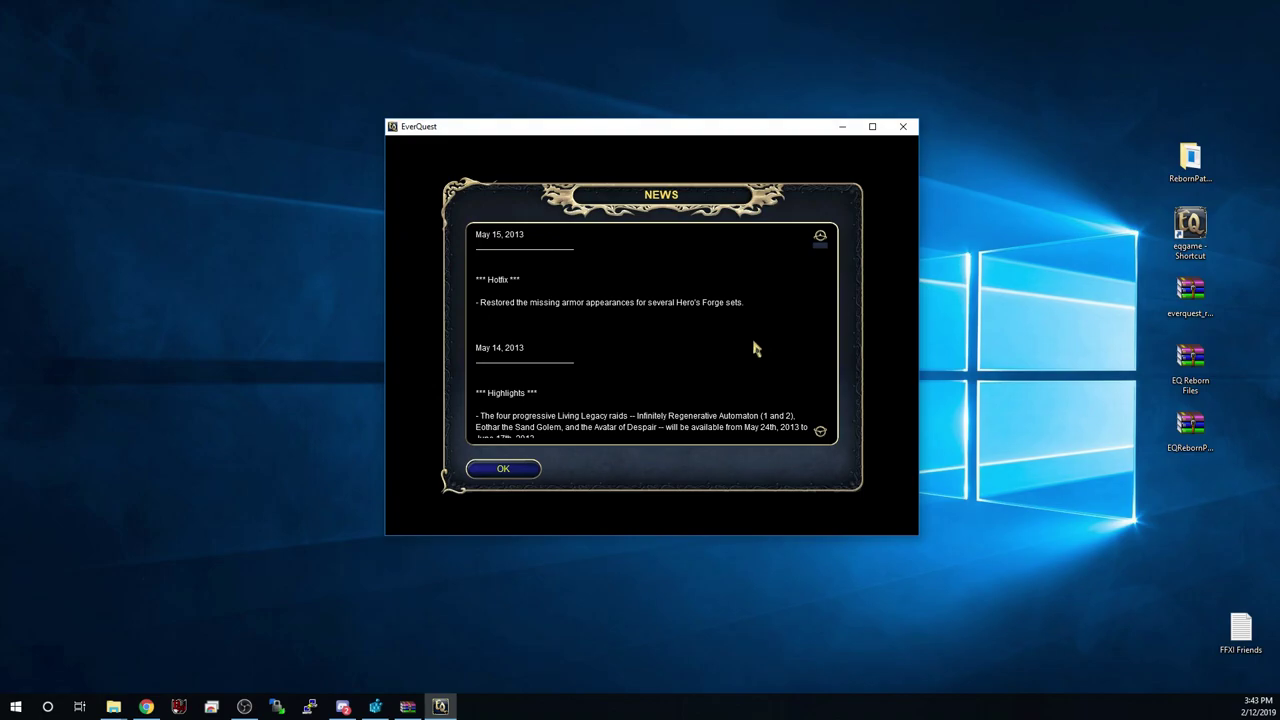
Dismiss the news, pick EQ Reborn (Classic Progression) from the server list and join it.
left_click(518, 467)
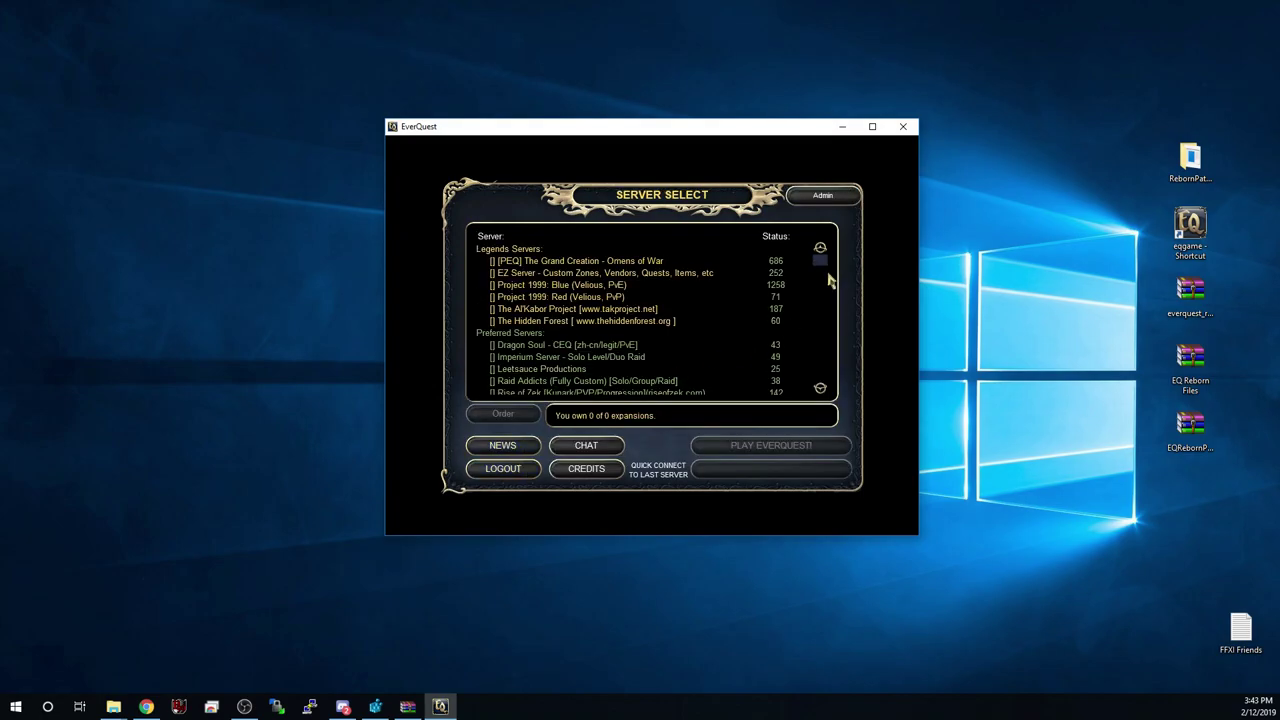
left_click_drag(820, 263, 822, 275)
scroll(822, 275, "down", 7)
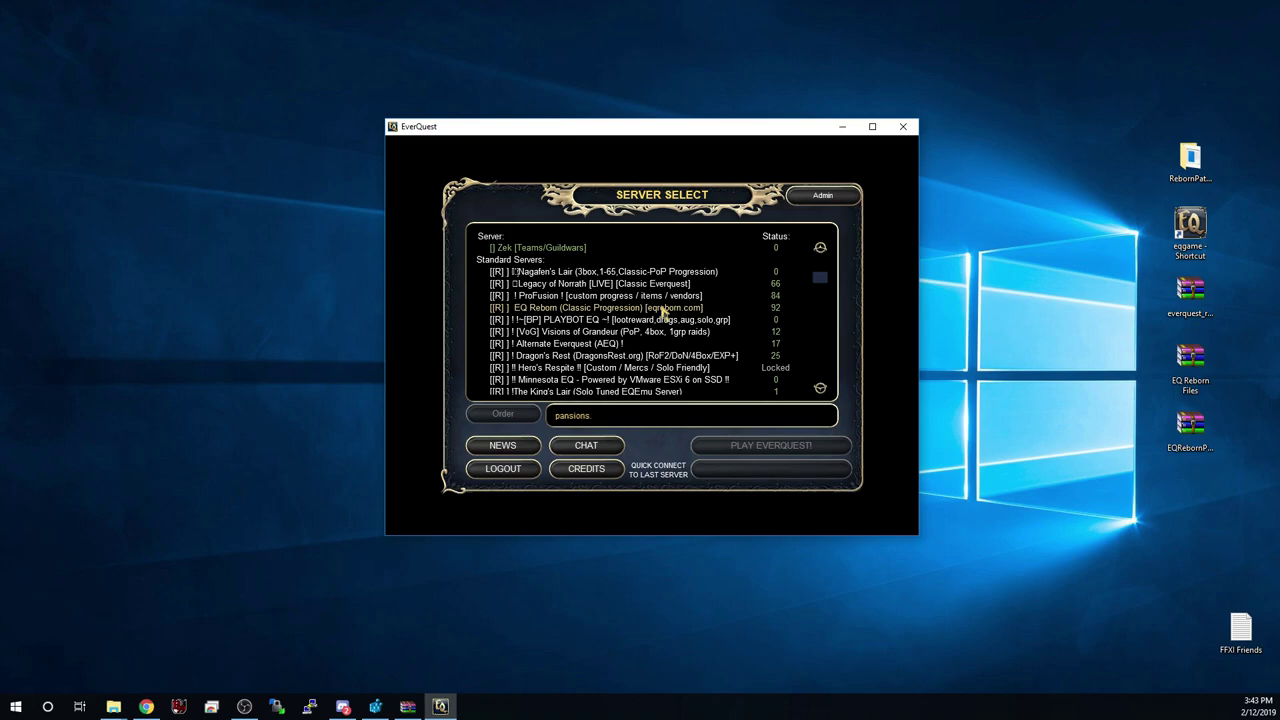
left_click(661, 312)
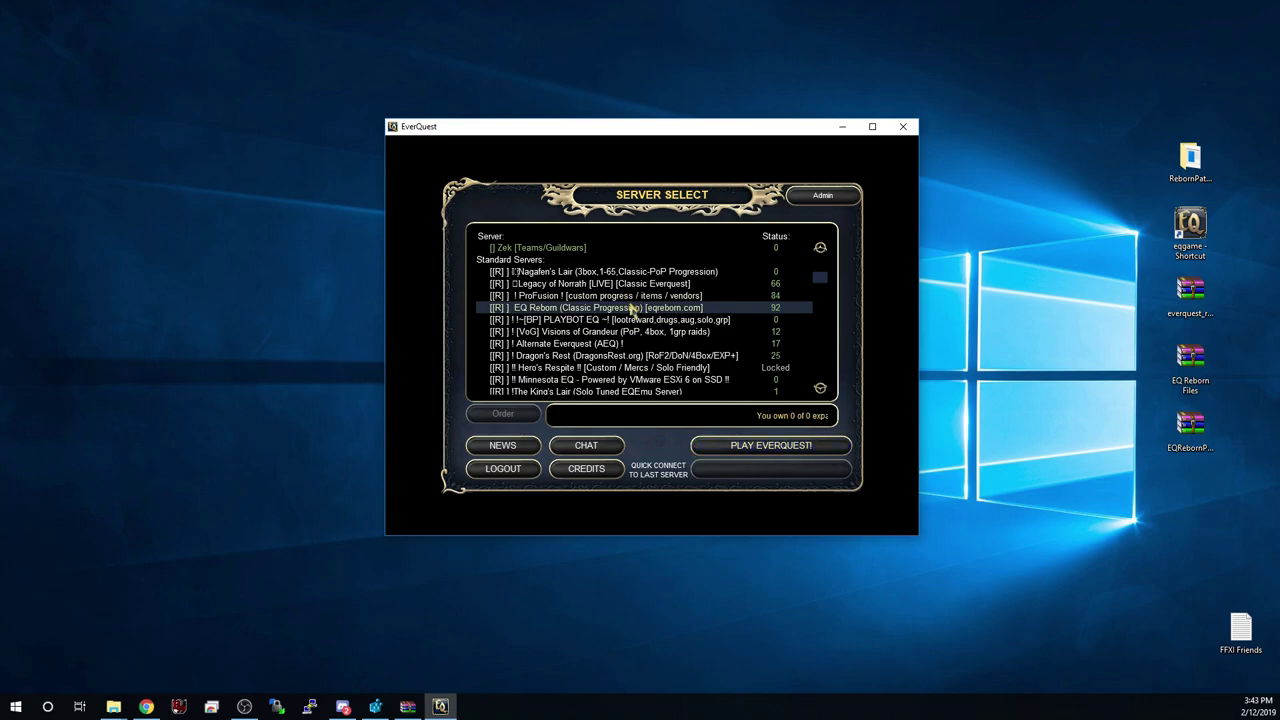
left_click(755, 446)
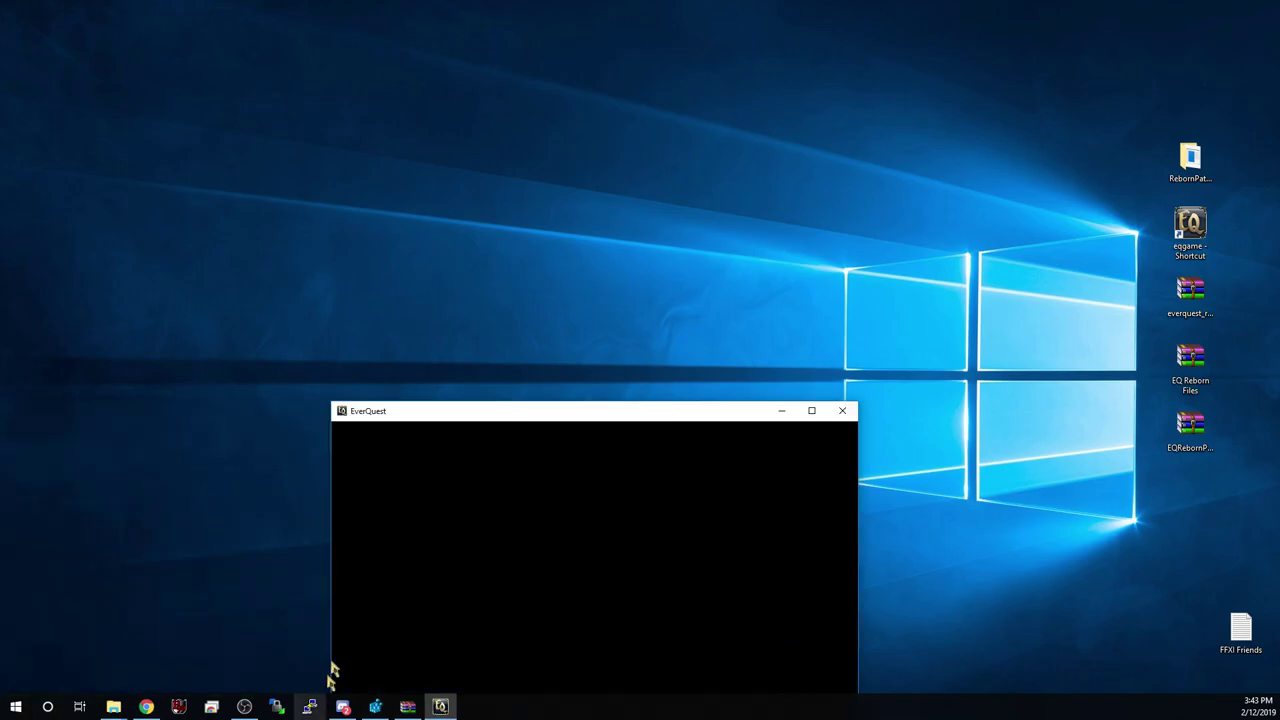
Move the game window up and enter Greater Faydark with the level 3 Bard.
mouse_move(329, 420)
left_mouse_down()
mouse_move(574, 277)
mouse_move(674, 146)
left_mouse_up()
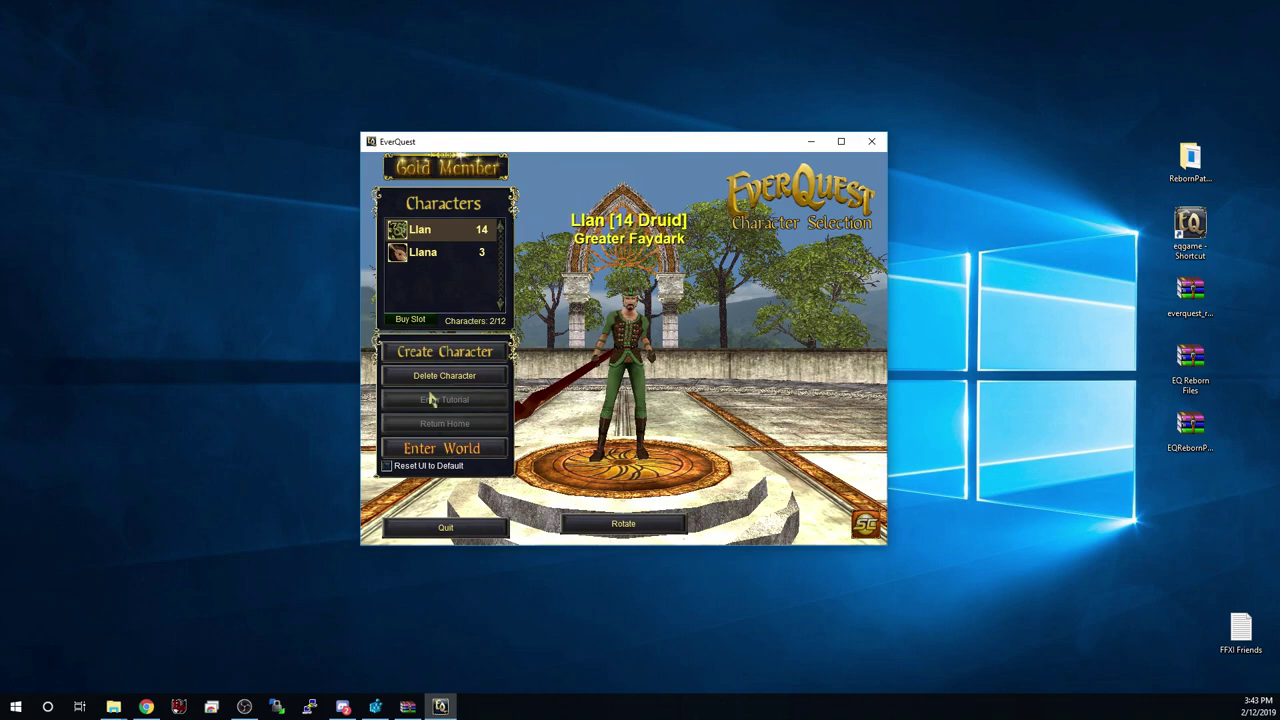
left_click(441, 254)
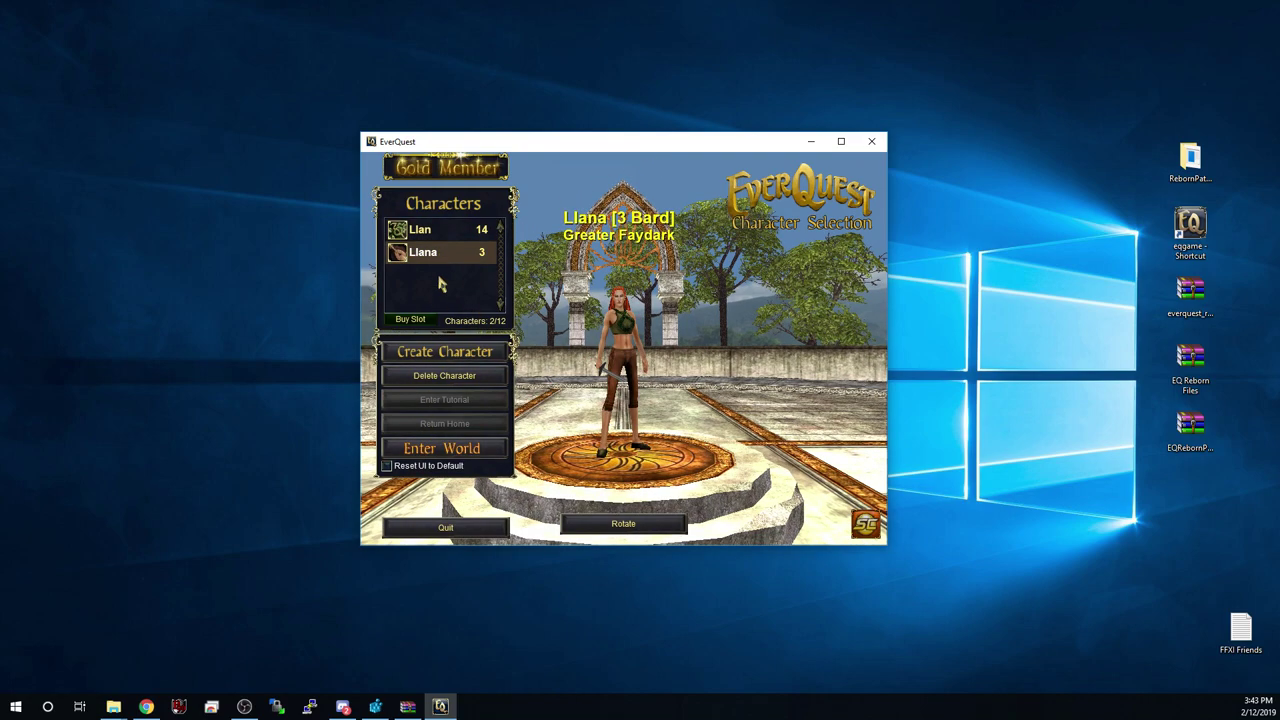
left_click(459, 452)
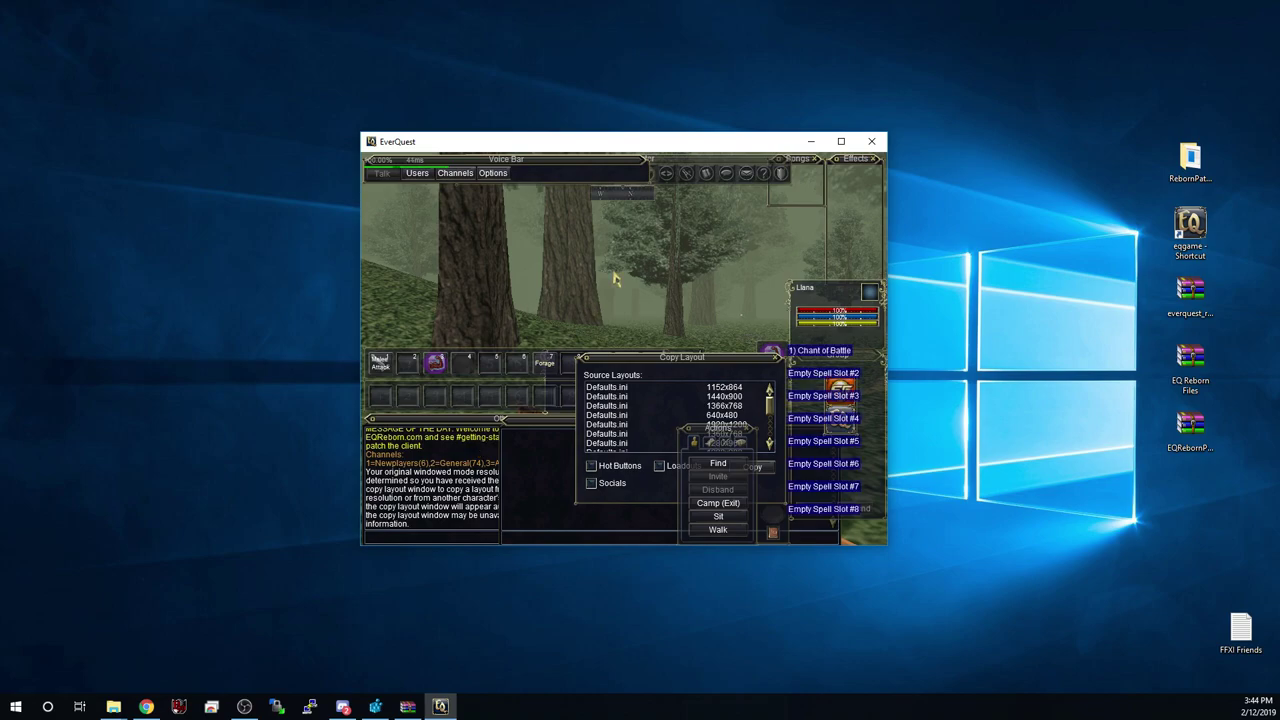
key("alt+o")
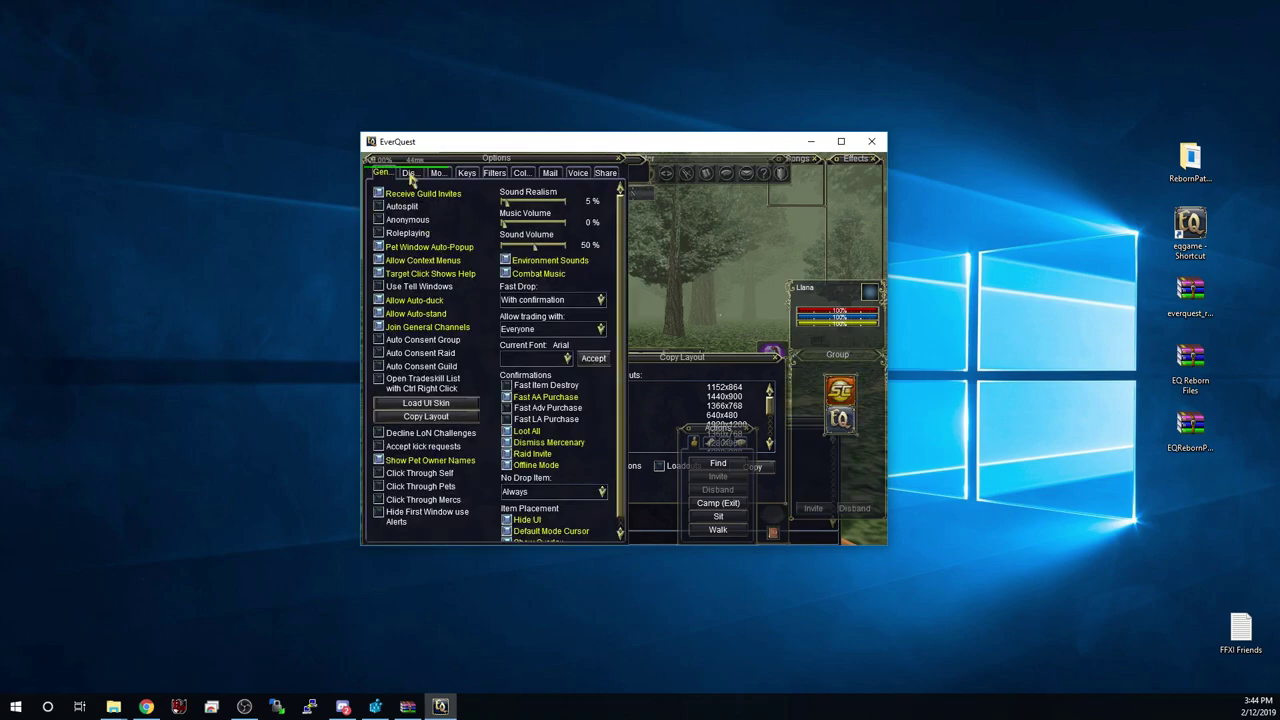
In Display options' Video Modes, select the 1600x900 resolution instead of 1920x1080.
left_click(411, 175)
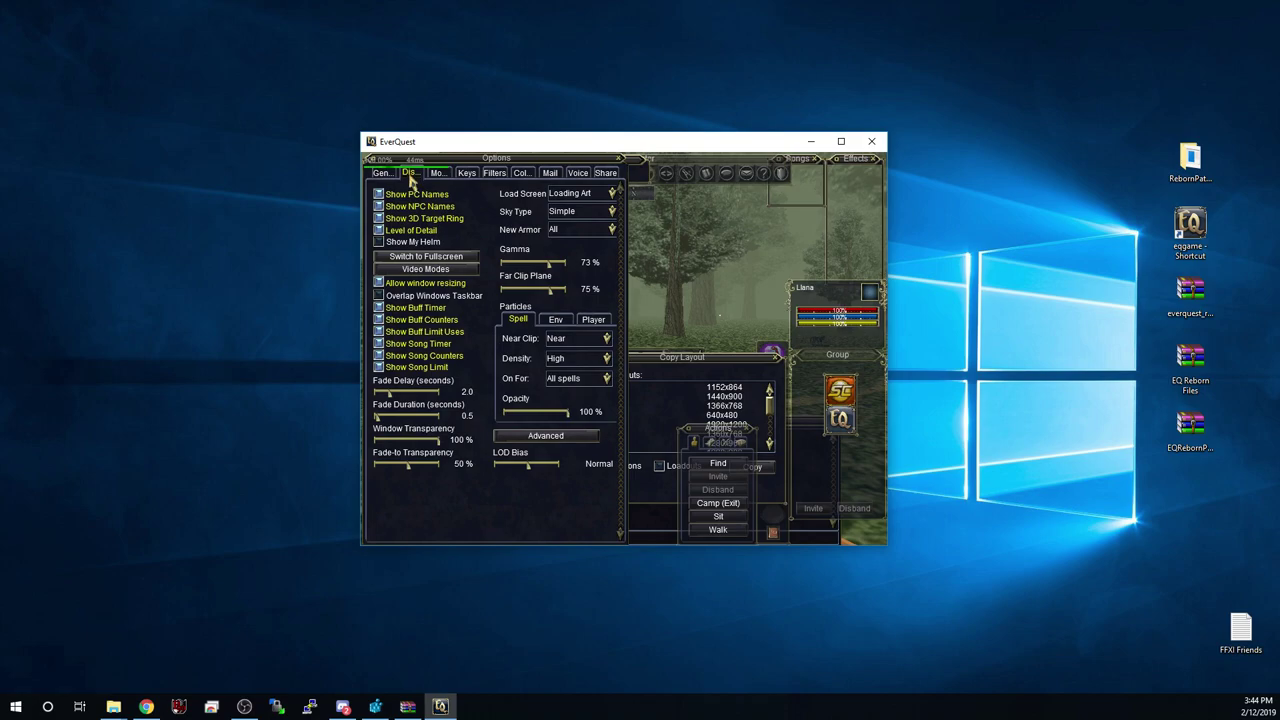
left_click(414, 270)
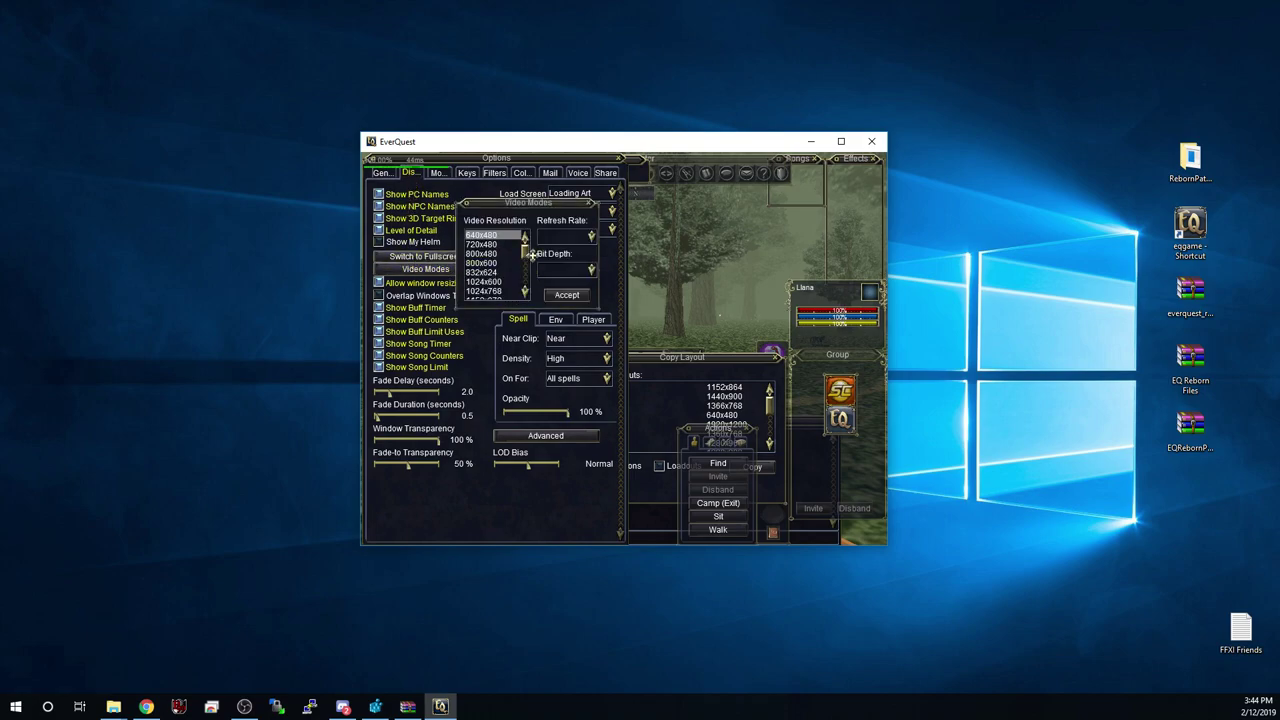
left_click_drag(530, 255, 521, 289)
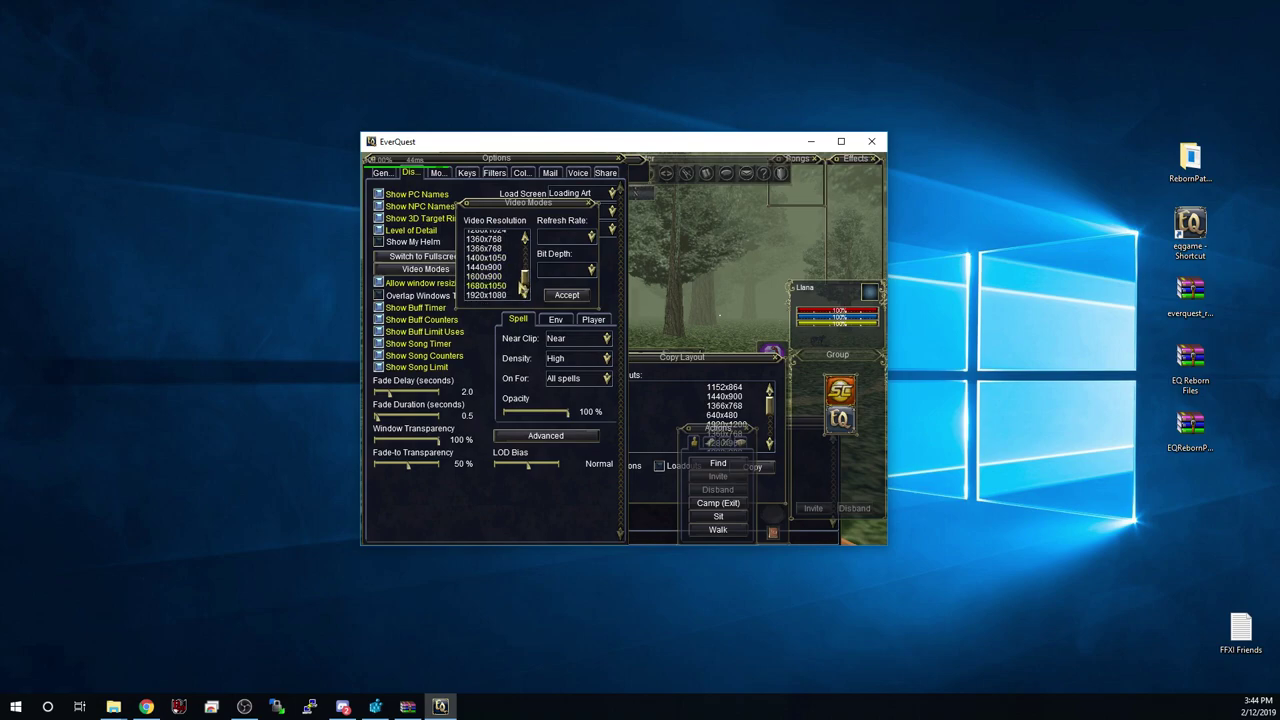
left_click(498, 297)
left_click(498, 277)
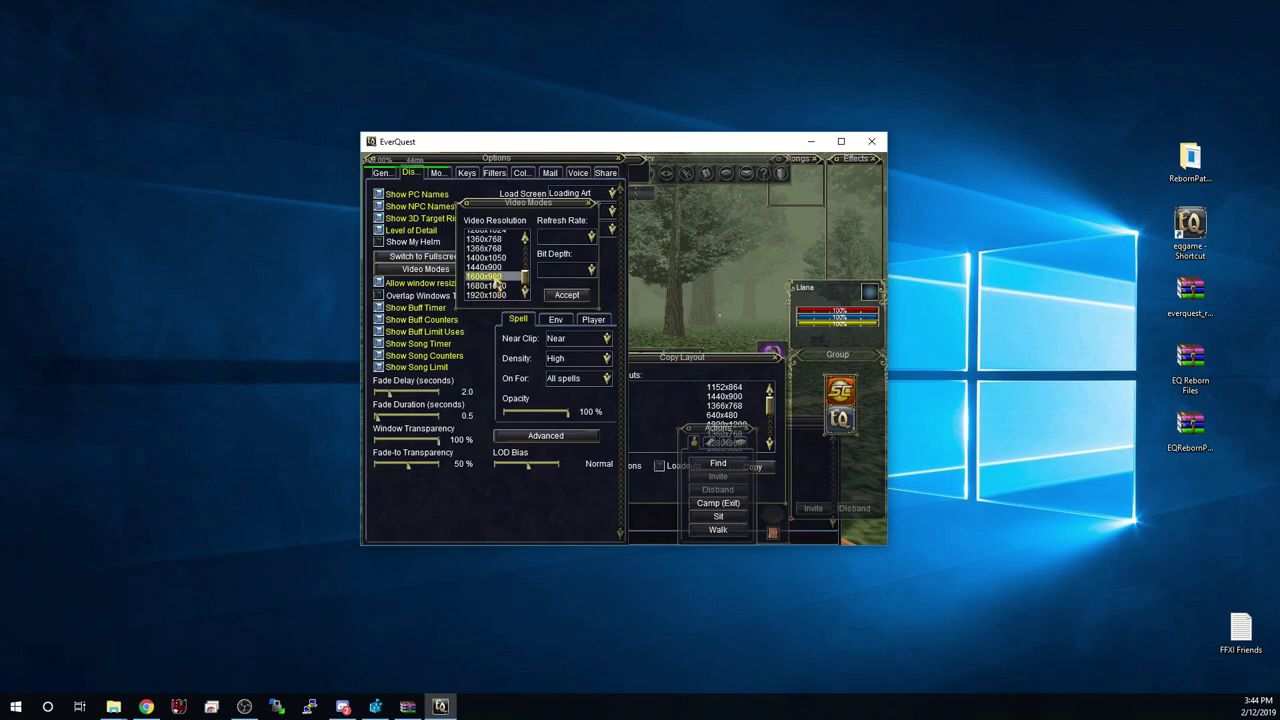